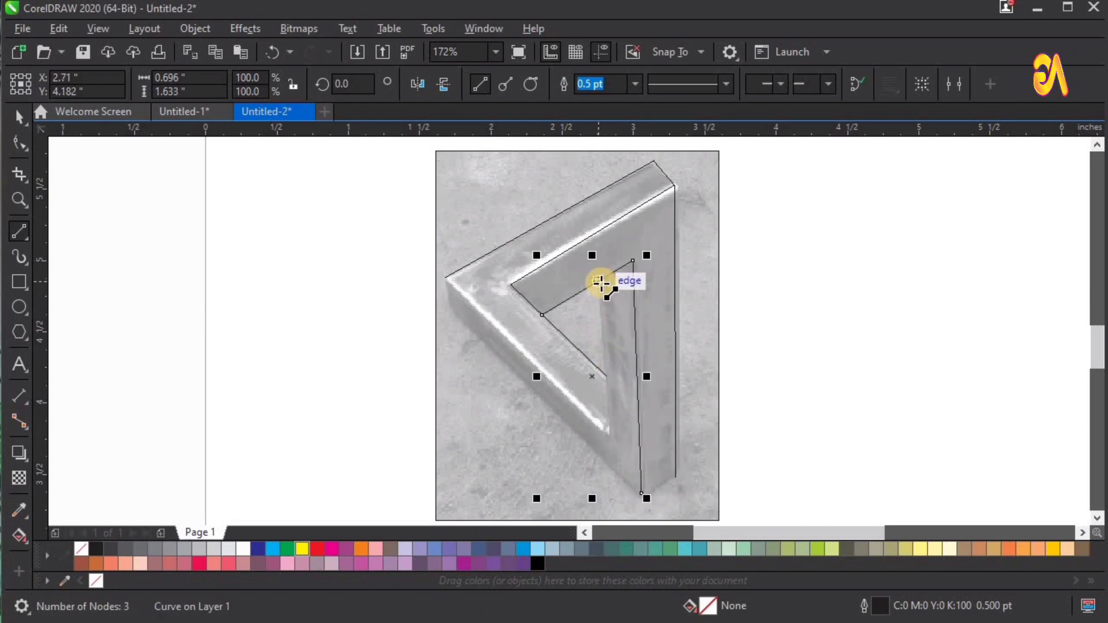
- Trace the remaining inner-opening edges and the lower-left beam edges of the triangle photo with straight 0.5 pt lines
{"action": "mouse_move", "coordinate": [601, 281]}
{"action": "left_mouse_down"}
{"action": "mouse_move", "coordinate": [604, 413]}
{"action": "mouse_move", "coordinate": [613, 375]}
{"action": "left_mouse_up"}
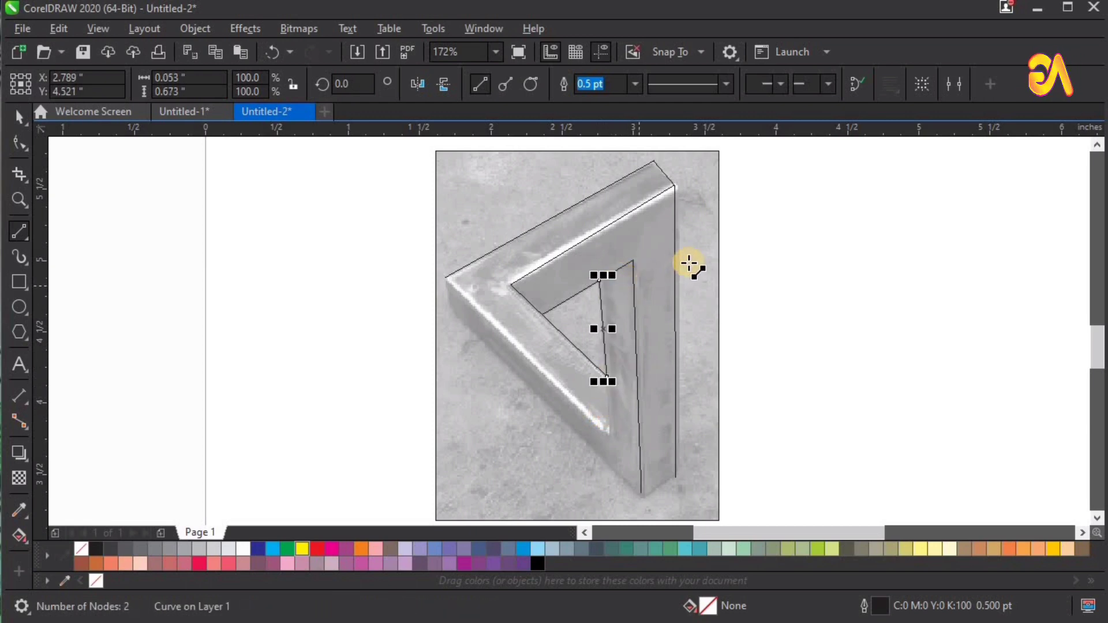
{"action": "left_click_drag", "start_coordinate": [447, 280], "coordinate": [609, 432]}
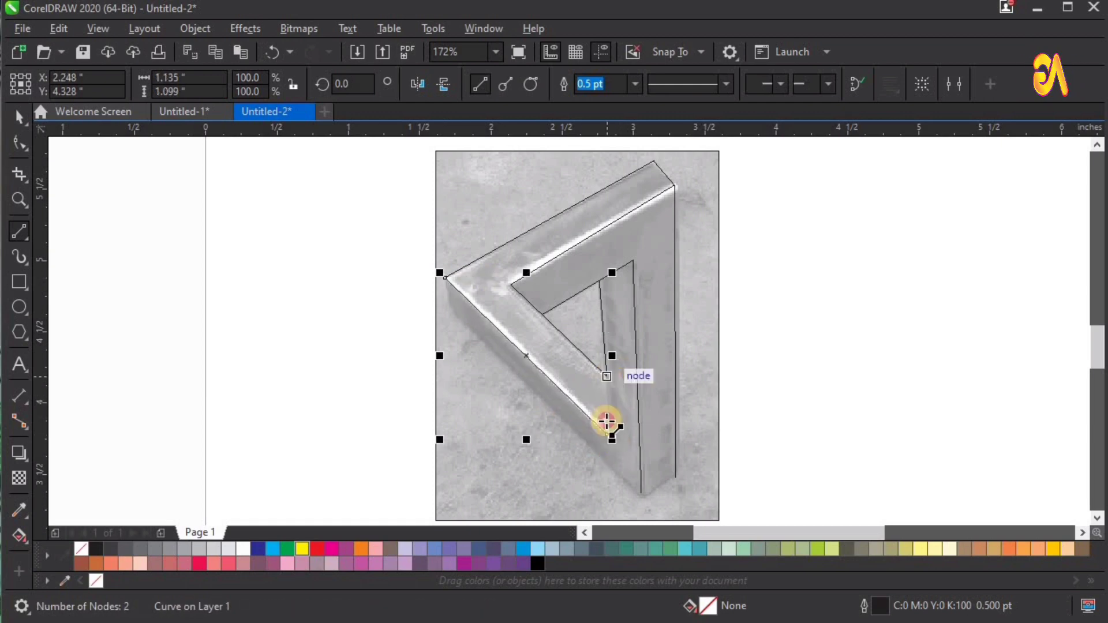
{"action": "left_click_drag", "start_coordinate": [607, 377], "coordinate": [611, 438]}
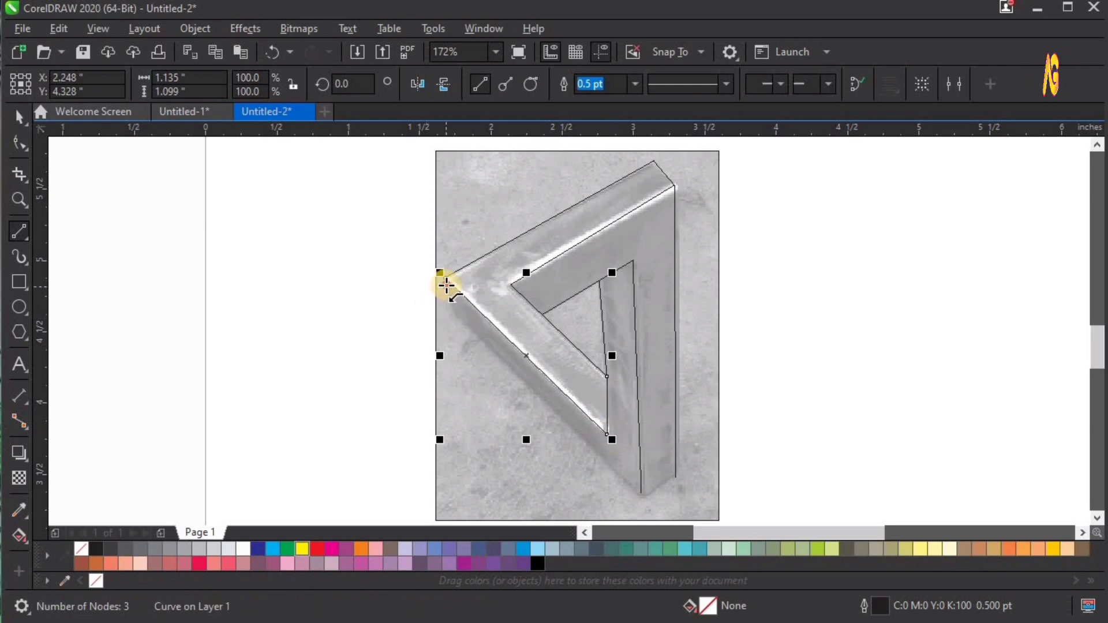
{"action": "left_click_drag", "start_coordinate": [446, 306], "coordinate": [639, 491]}
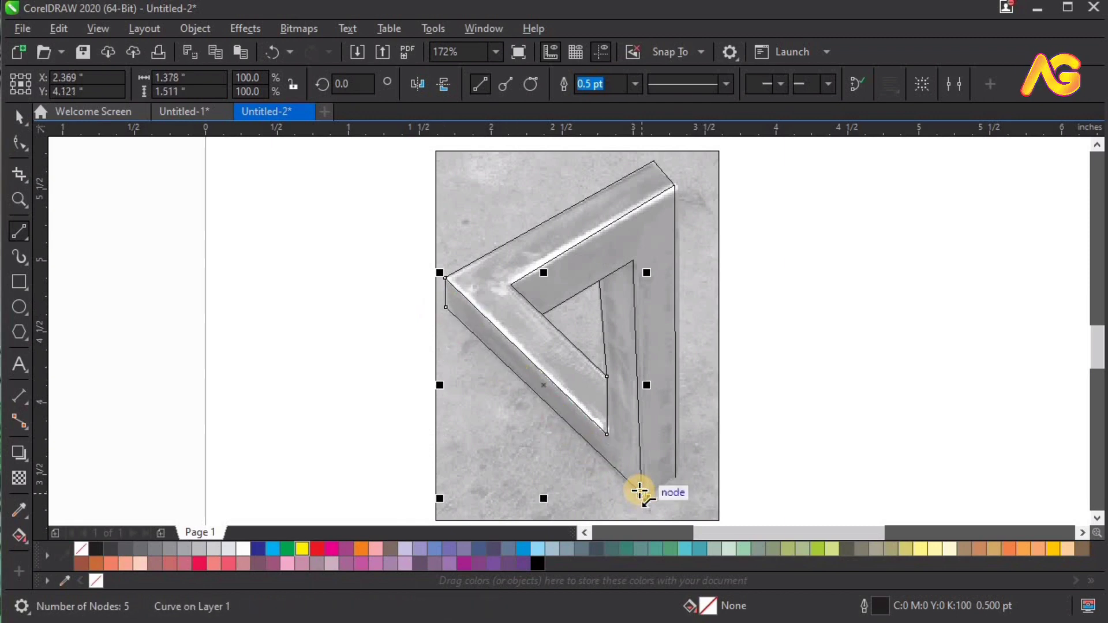
- Shift the reference photo away from the traced lines to inspect them, and undo the move
{"action": "scroll", "coordinate": [665, 347], "scroll_direction": "down", "scroll_amount": 2}
{"action": "key", "text": "space"}
{"action": "left_click_drag", "start_coordinate": [599, 406], "coordinate": [431, 404]}
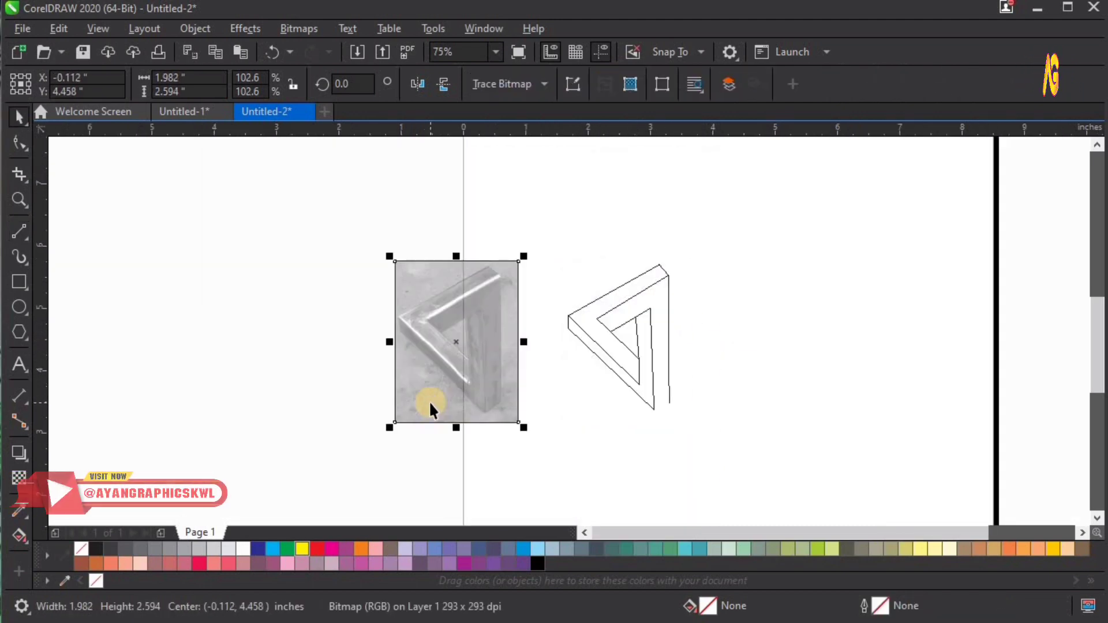
{"action": "key", "text": "ctrl+z"}
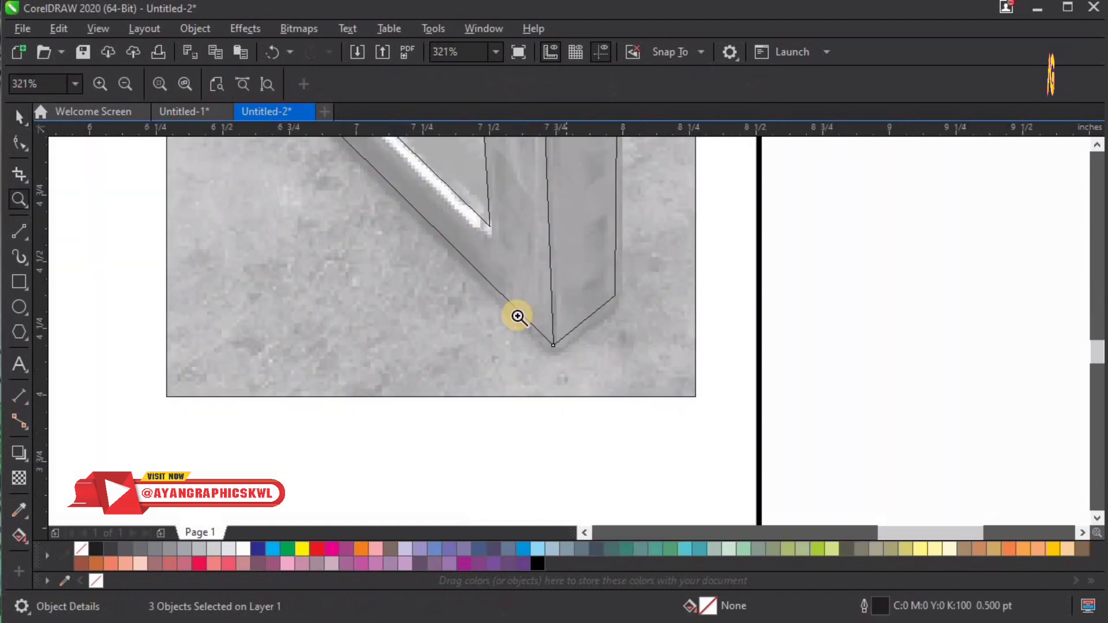
- Move the two lower nodes of the right-hand face outline to match the beam's bottom end in the photo
{"action": "left_click_drag", "start_coordinate": [296, 184], "coordinate": [794, 450]}
{"action": "key", "text": "F10"}
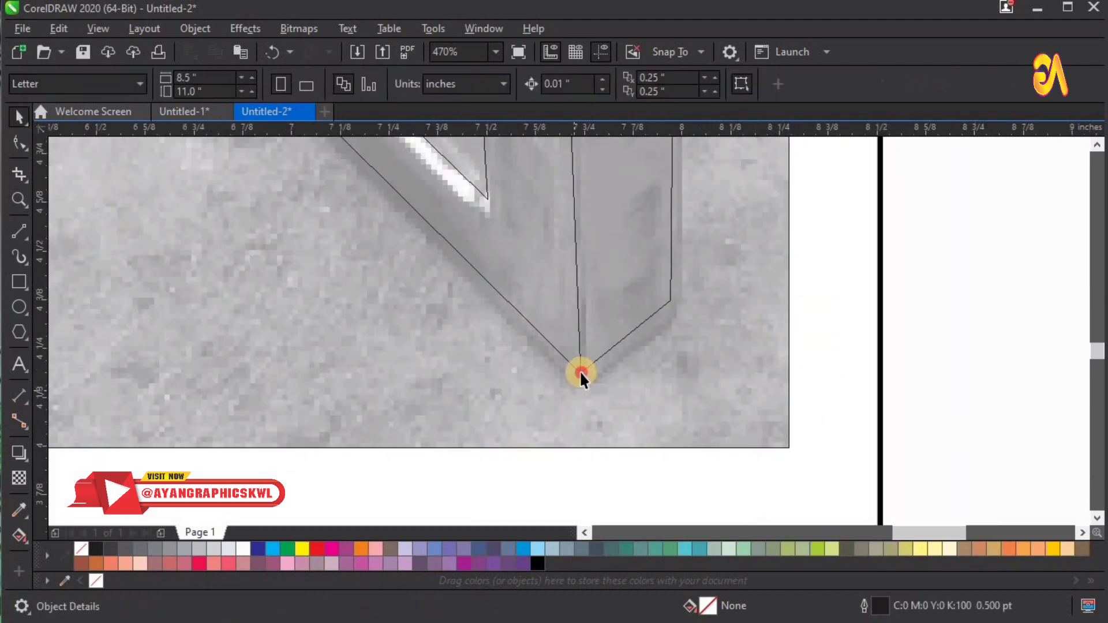
{"action": "left_click", "coordinate": [580, 374]}
{"action": "left_click_drag", "start_coordinate": [579, 374], "coordinate": [579, 384]}
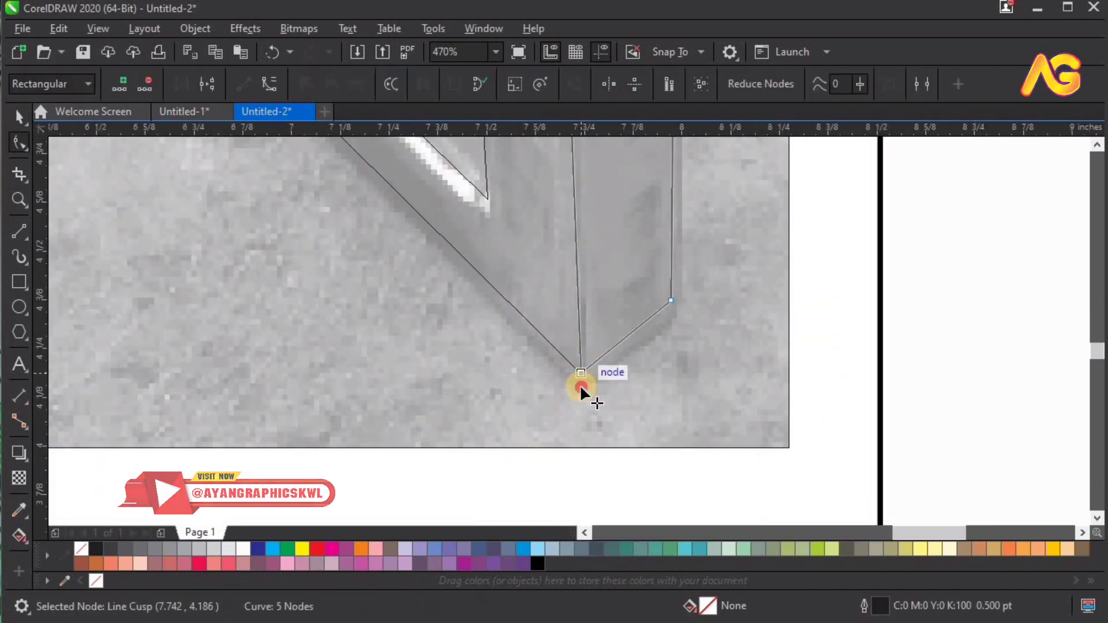
{"action": "left_click_drag", "start_coordinate": [671, 302], "coordinate": [681, 324]}
- Move the end node of the lower-left edge onto the bottom corner of the right-hand face
{"action": "left_click", "coordinate": [578, 373]}
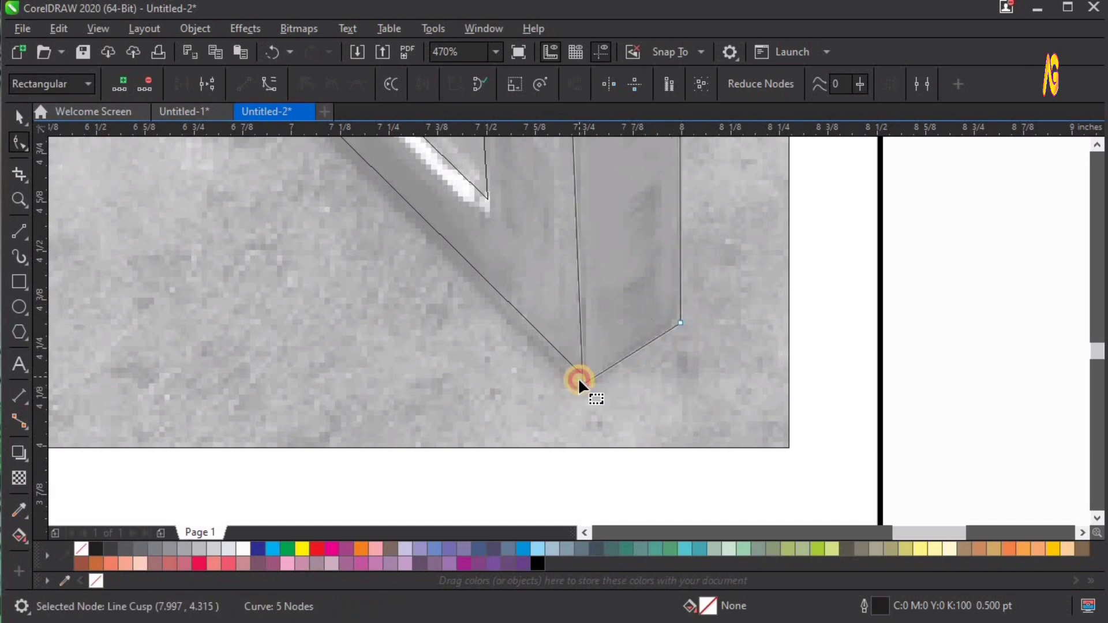
{"action": "left_click", "coordinate": [573, 375]}
{"action": "left_click", "coordinate": [571, 372]}
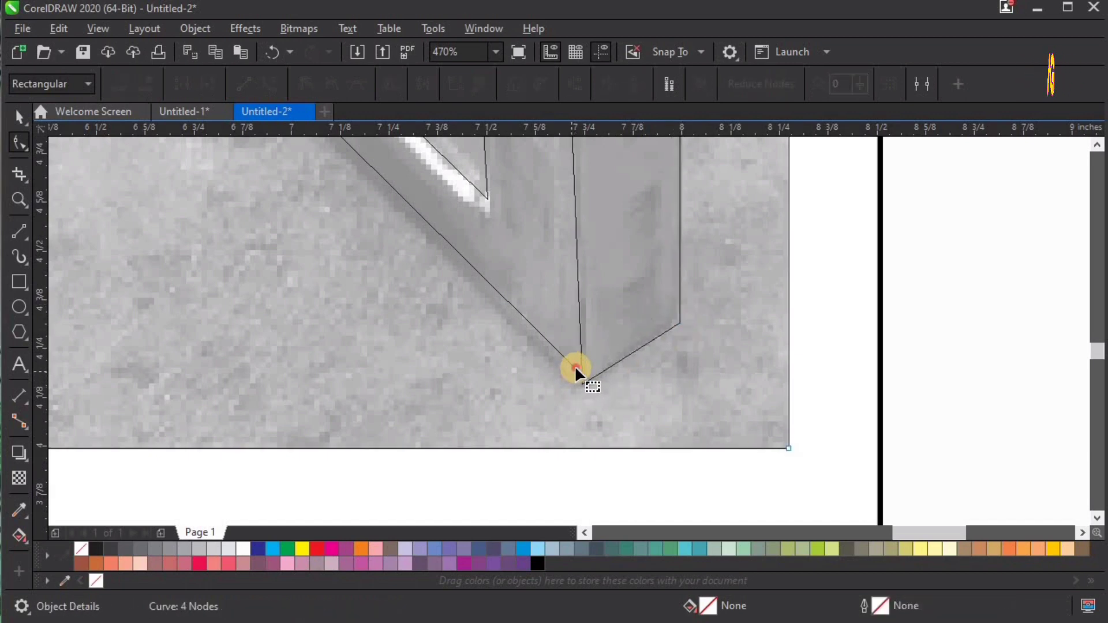
{"action": "left_click_drag", "start_coordinate": [575, 369], "coordinate": [606, 396]}
{"action": "key", "text": "space"}
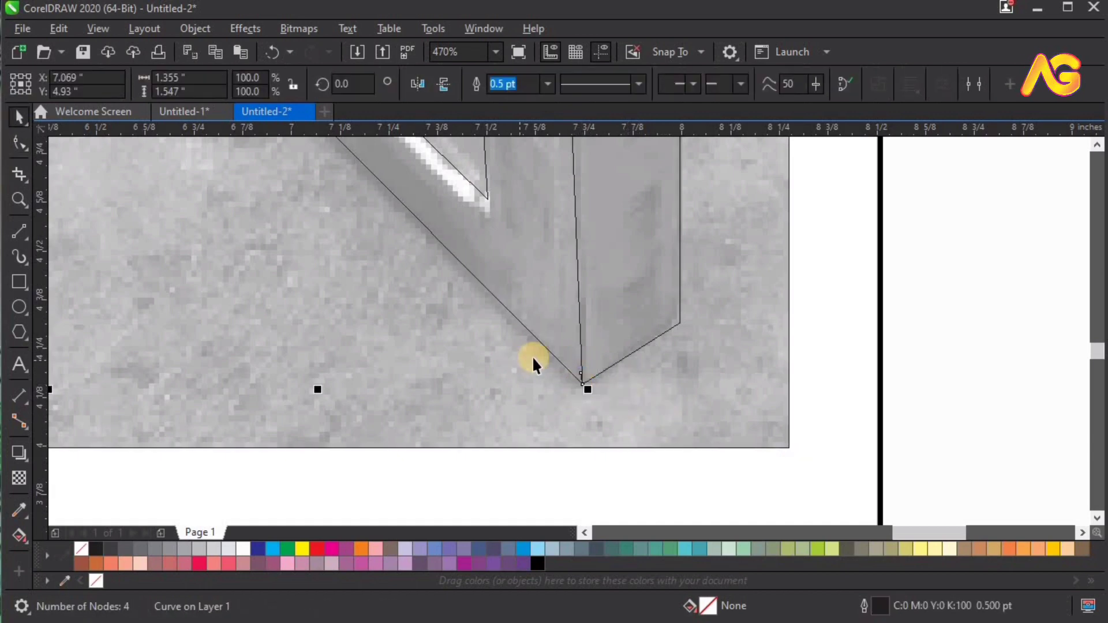
- Examine how the traced lines meet at the lower corner of the inner edge against the photo
{"action": "scroll", "coordinate": [669, 327], "scroll_direction": "down", "scroll_amount": 4}
{"action": "key", "text": "z"}
{"action": "left_click_drag", "start_coordinate": [491, 297], "coordinate": [769, 504]}
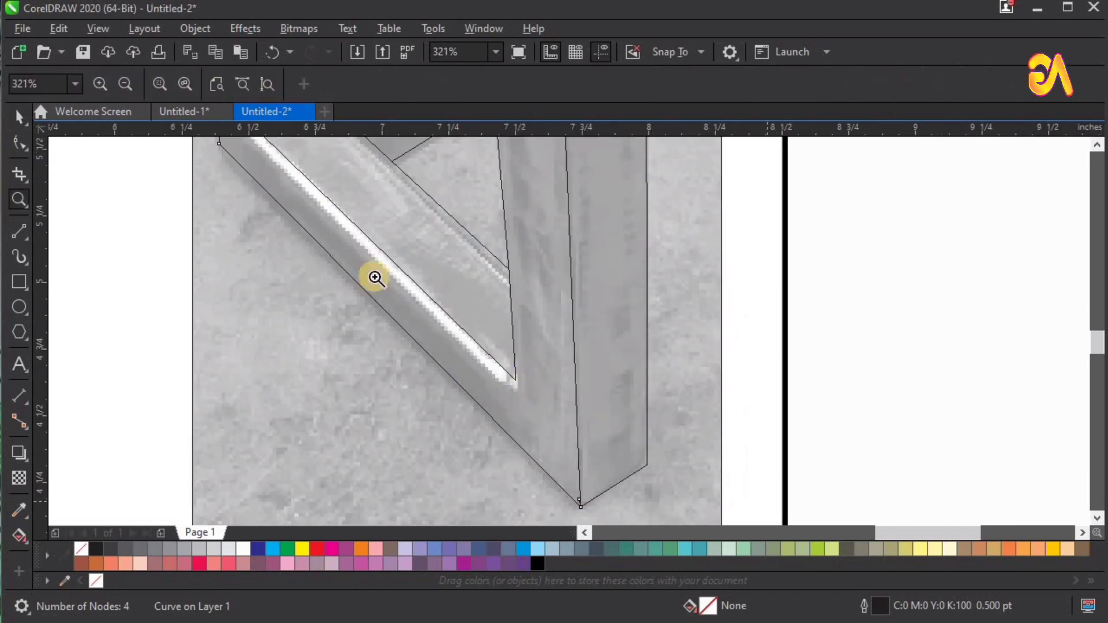
{"action": "left_click_drag", "start_coordinate": [376, 275], "coordinate": [613, 427]}
{"action": "key", "text": "space"}
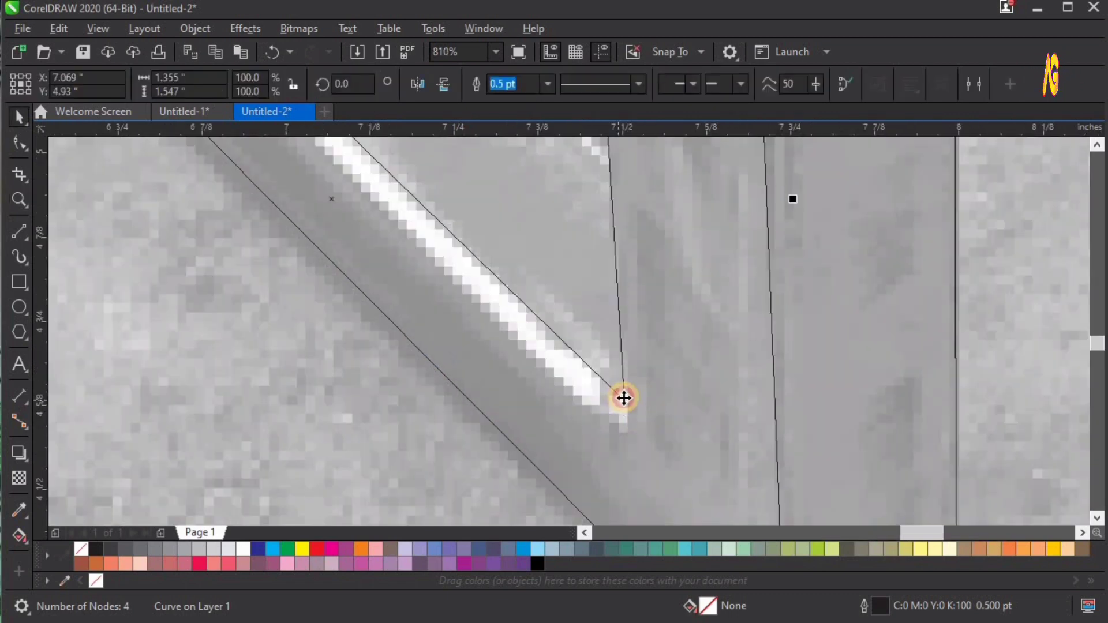
{"action": "left_click", "coordinate": [624, 398]}
- Examine the traced inner opening and the nodes at the triangle's left corner for gaps
{"action": "key", "text": "F4"}
{"action": "key", "text": "z"}
{"action": "left_click_drag", "start_coordinate": [457, 233], "coordinate": [682, 354]}
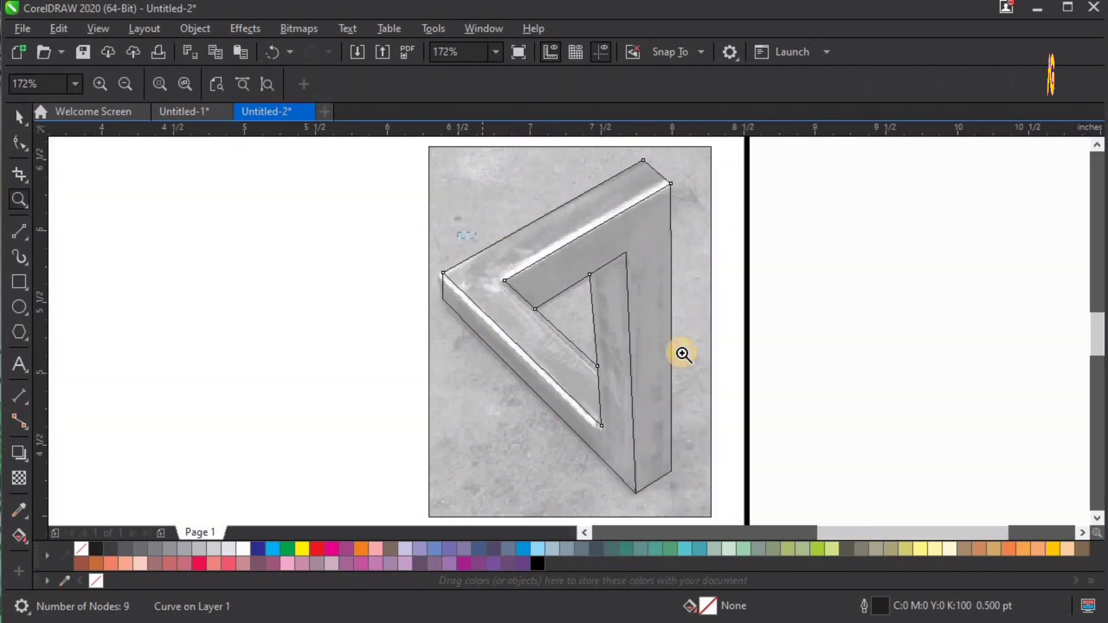
{"action": "left_click", "coordinate": [683, 354]}
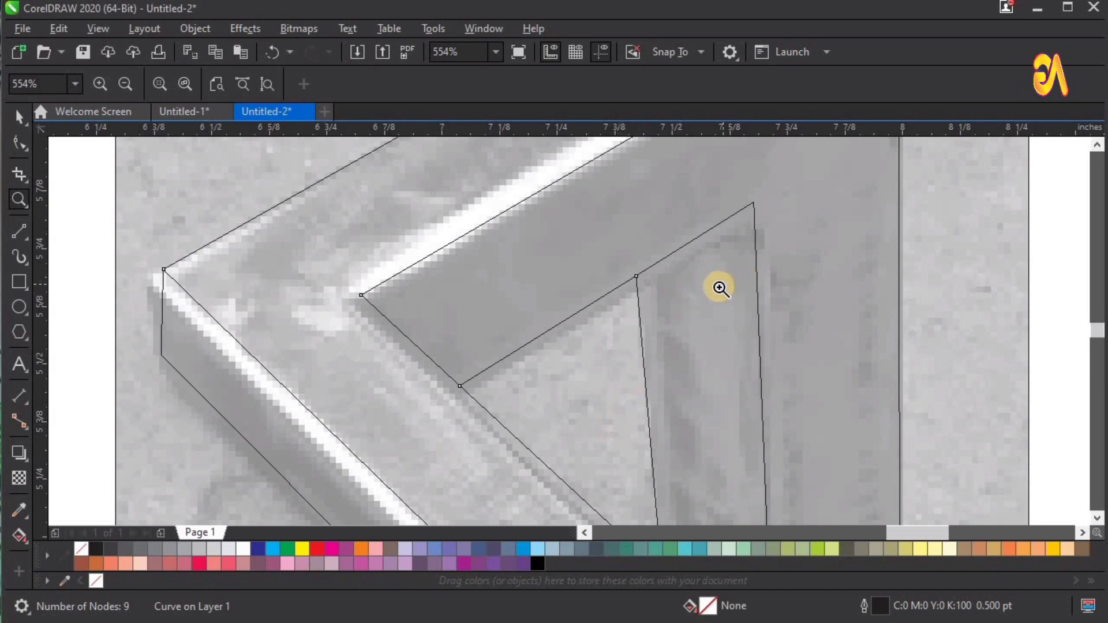
{"action": "key", "text": "F4"}
{"action": "left_click_drag", "start_coordinate": [411, 230], "coordinate": [527, 310]}
{"action": "left_click_drag", "start_coordinate": [322, 249], "coordinate": [766, 578]}
{"action": "key", "text": "space"}
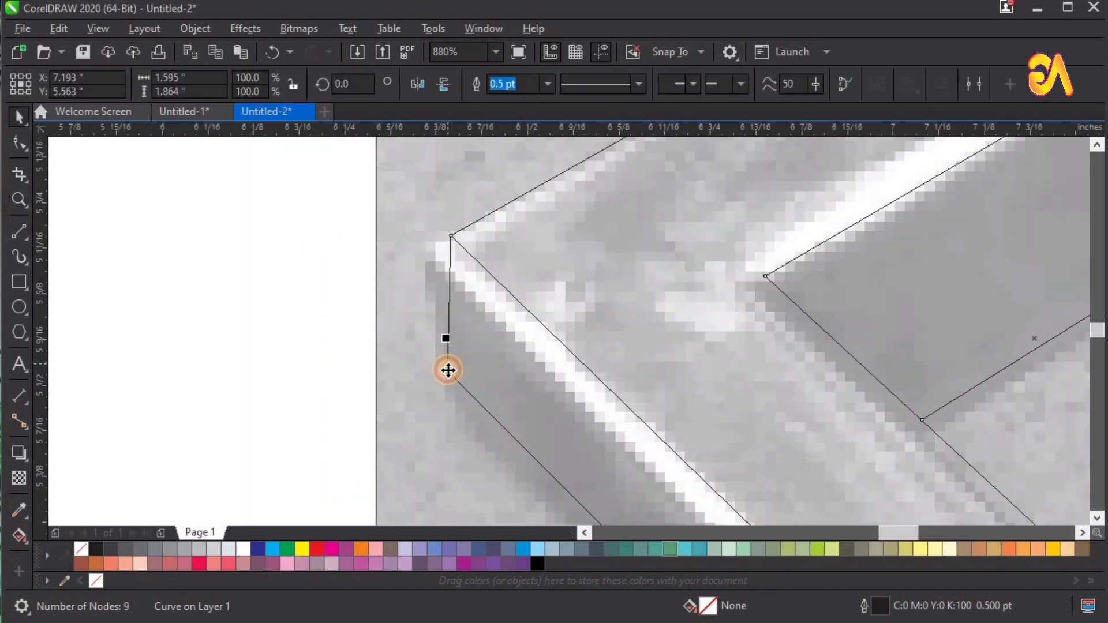
{"action": "left_click", "coordinate": [448, 370]}
{"action": "left_click", "coordinate": [448, 370]}
{"action": "left_click", "coordinate": [448, 371]}
{"action": "left_click", "coordinate": [448, 370]}
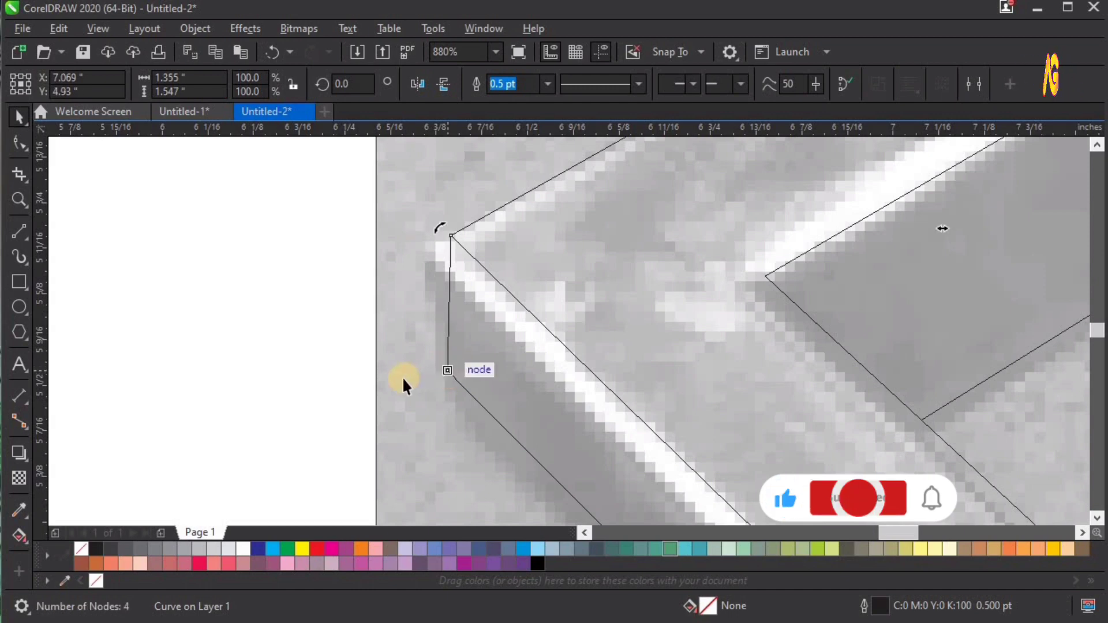
- Examine the upper edges and the complete traced outline over the photo
{"action": "key", "text": "F4"}
{"action": "key", "text": "z"}
{"action": "left_click_drag", "start_coordinate": [403, 342], "coordinate": [831, 127]}
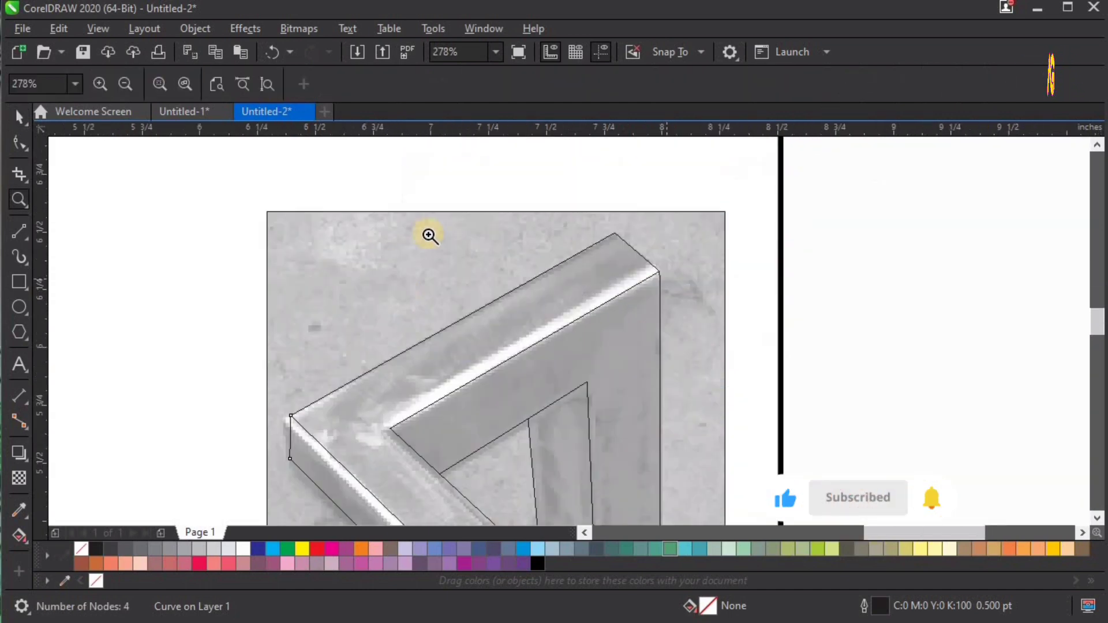
{"action": "left_click", "coordinate": [756, 338]}
{"action": "key", "text": "F3"}
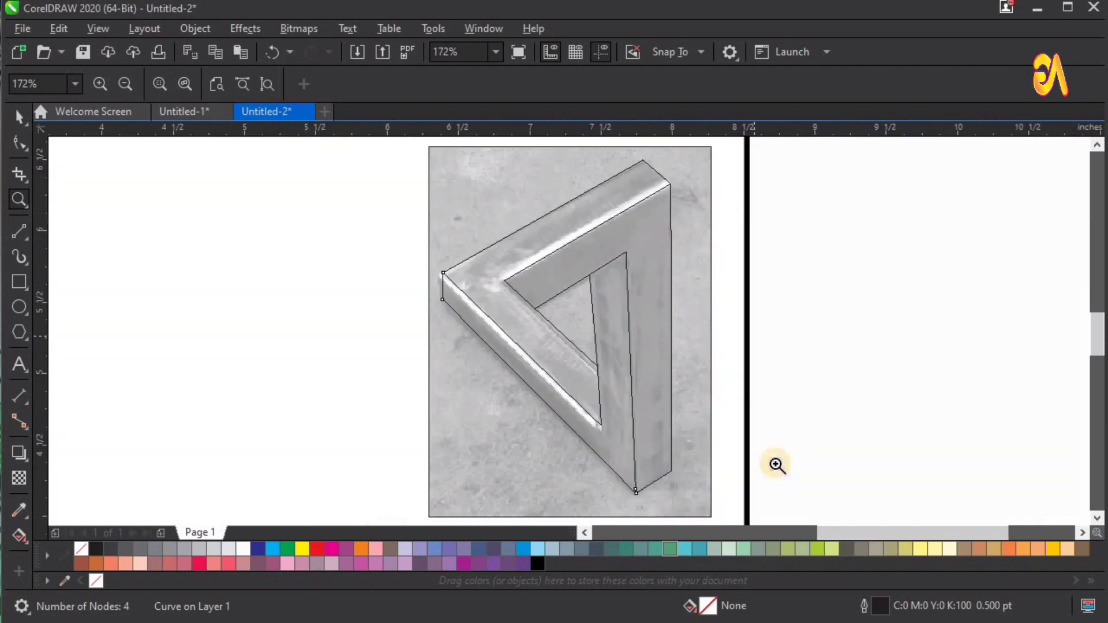
- Select the three traced curves and place a duplicate of the outline on the blank area to the left of the photo
{"action": "key", "text": "space"}
{"action": "key", "text": "F3"}
{"action": "left_click_drag", "start_coordinate": [537, 246], "coordinate": [715, 404]}
{"action": "left_click_drag", "start_coordinate": [546, 341], "coordinate": [534, 340]}
{"action": "key", "text": "ctrl+z"}
{"action": "mouse_move", "coordinate": [453, 216]}
{"action": "left_mouse_down"}
{"action": "mouse_move", "coordinate": [574, 342]}
{"action": "mouse_move", "coordinate": [702, 414]}
{"action": "left_mouse_up"}
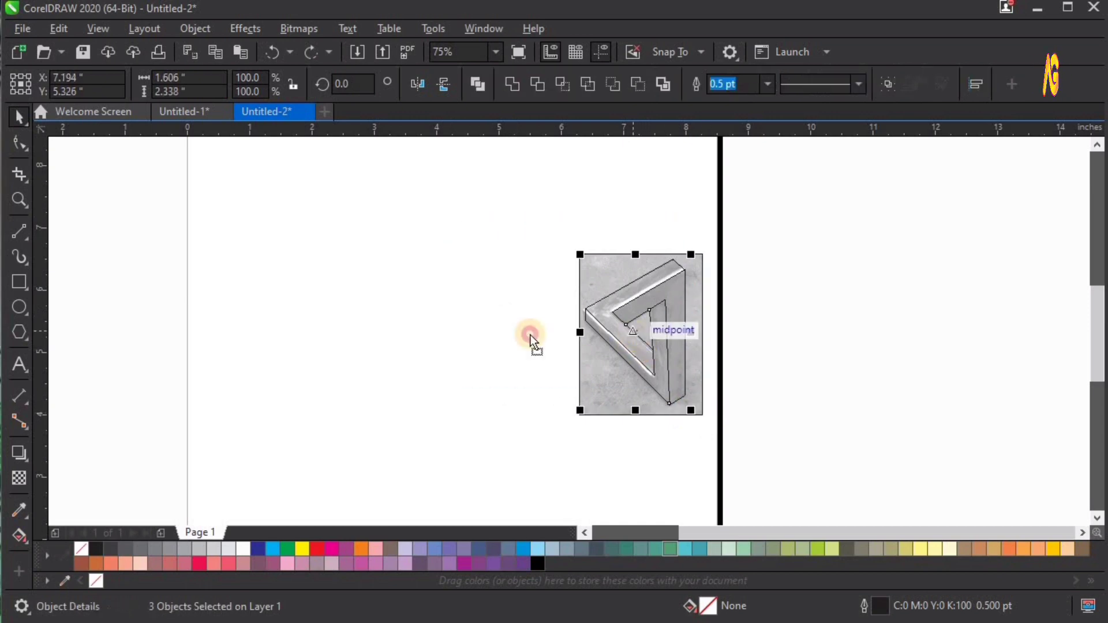
{"action": "left_click_drag", "start_coordinate": [633, 335], "coordinate": [494, 335]}
{"action": "right_click", "coordinate": [494, 334]}
{"action": "mouse_move", "coordinate": [374, 225]}
{"action": "left_mouse_down"}
{"action": "mouse_move", "coordinate": [657, 413]}
{"action": "mouse_move", "coordinate": [716, 439]}
{"action": "left_mouse_up"}
{"action": "left_click", "coordinate": [358, 399]}
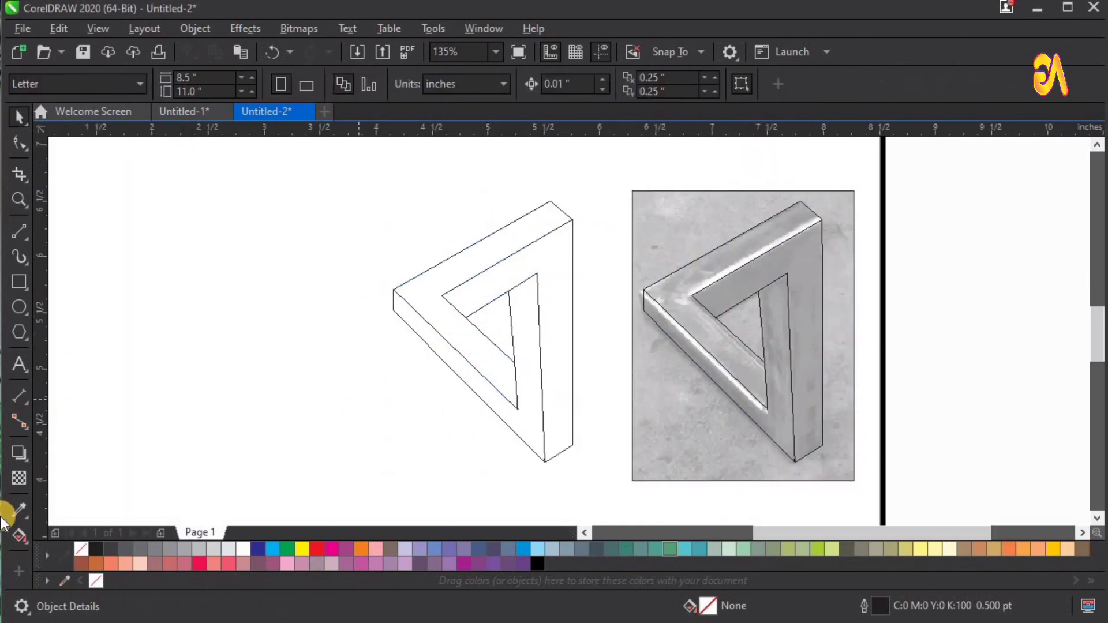
- Fill the three faces of the duplicated outline with pale green (C20 M0 Y20 K0) and a 0.5 pt outline using Smart Fill
{"action": "left_click", "coordinate": [26, 543]}
{"action": "left_click", "coordinate": [63, 575]}
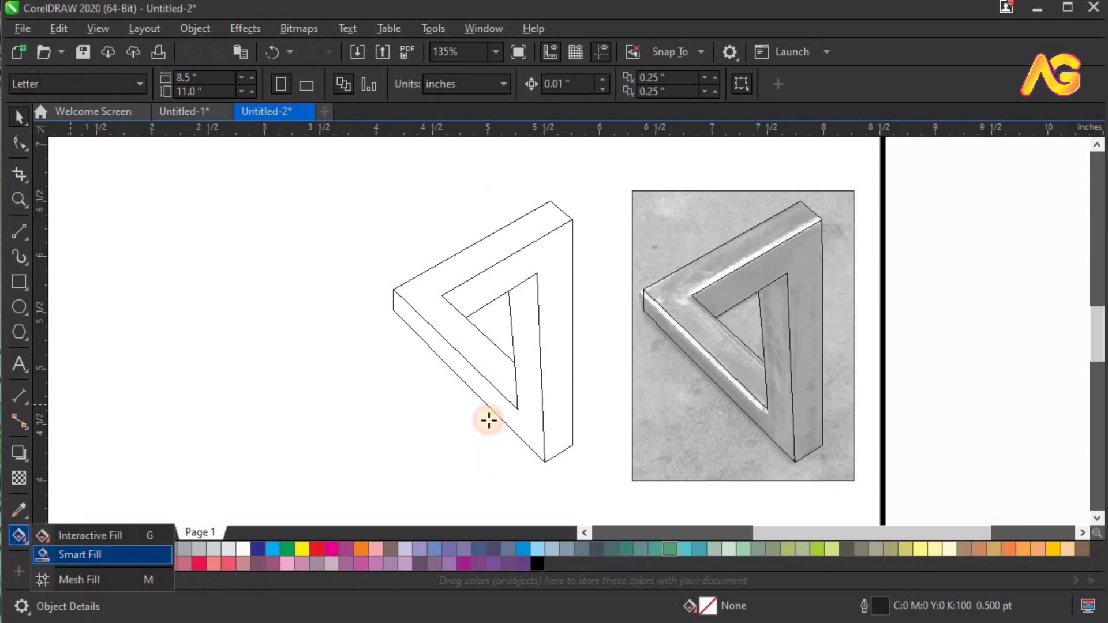
{"action": "left_click", "coordinate": [496, 363]}
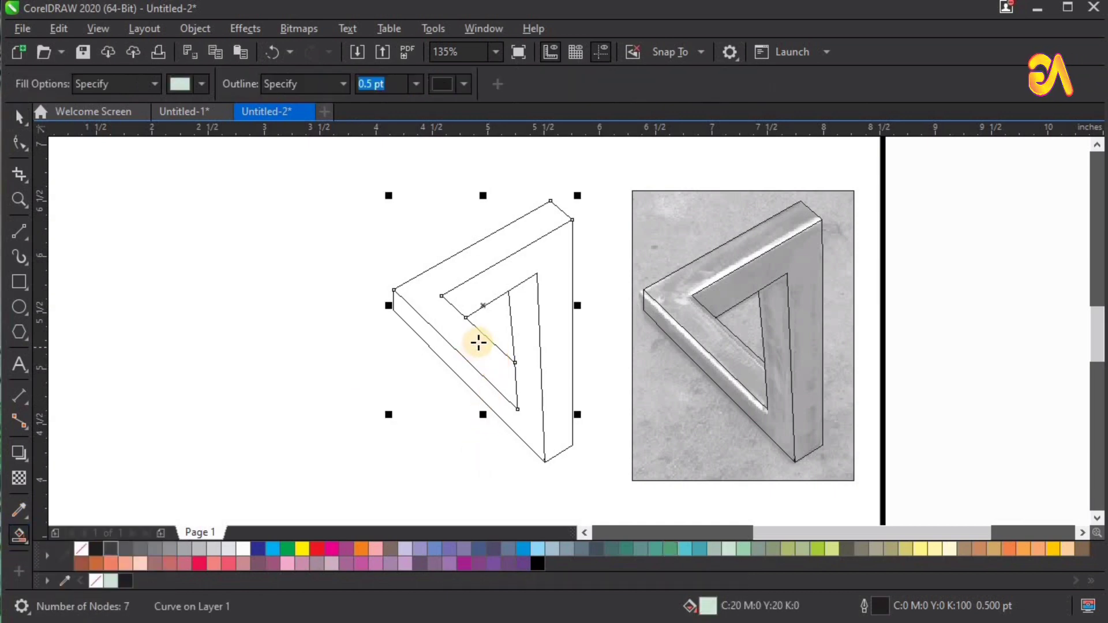
{"action": "key", "text": "space"}
{"action": "key", "text": "Escape"}
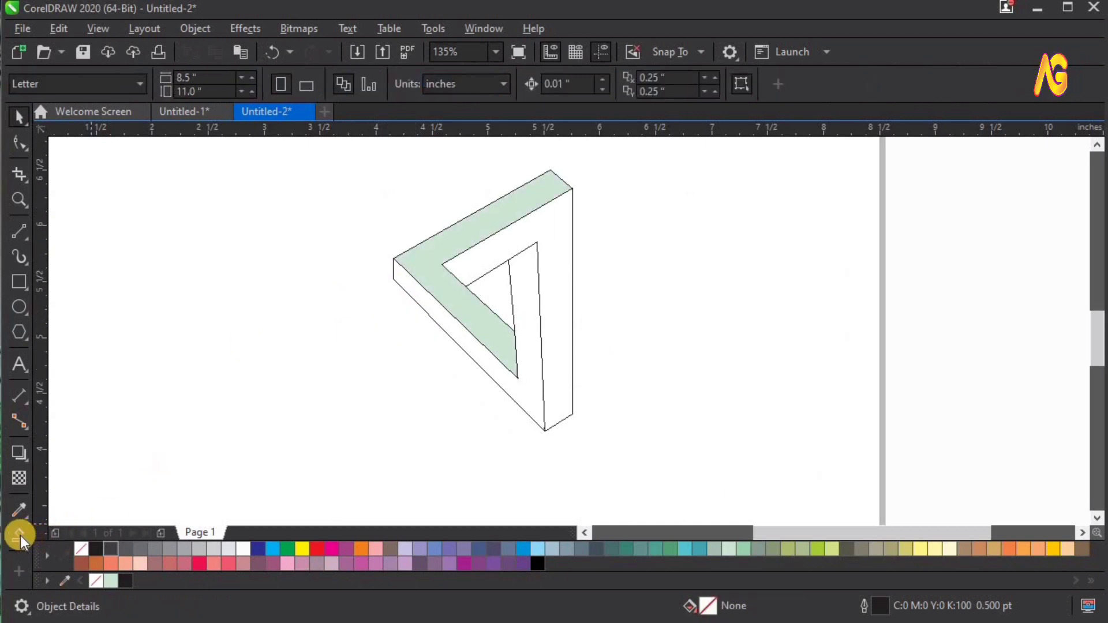
{"action": "left_click", "coordinate": [20, 535]}
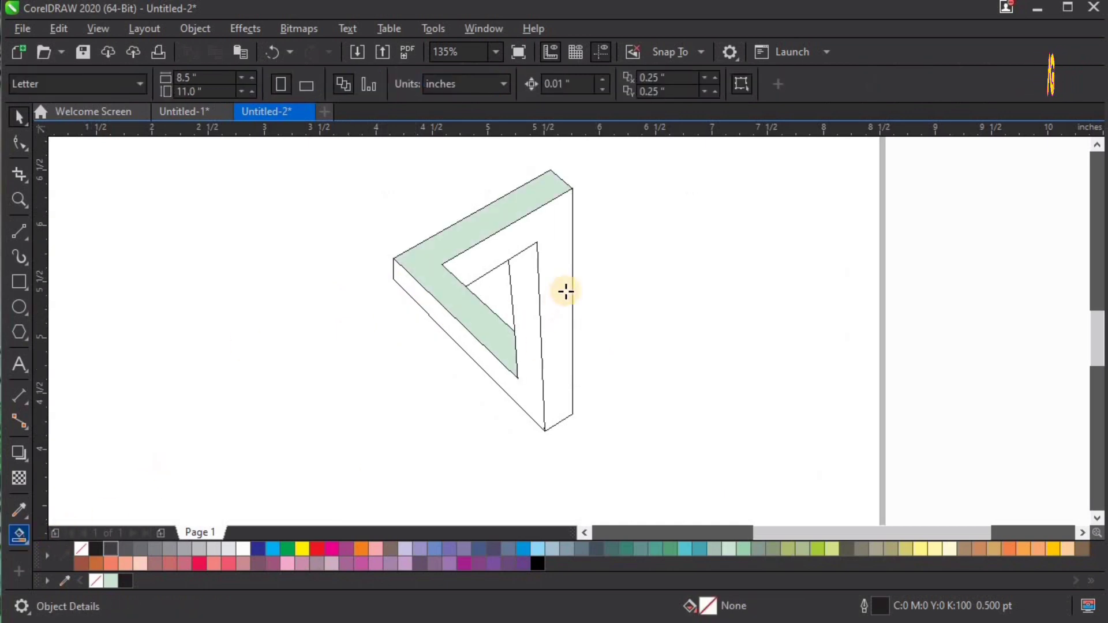
{"action": "left_click", "coordinate": [564, 292]}
{"action": "left_click", "coordinate": [519, 394]}
- Select the three filled faces and place a duplicate of the green triangle to its left
{"action": "key", "text": "z"}
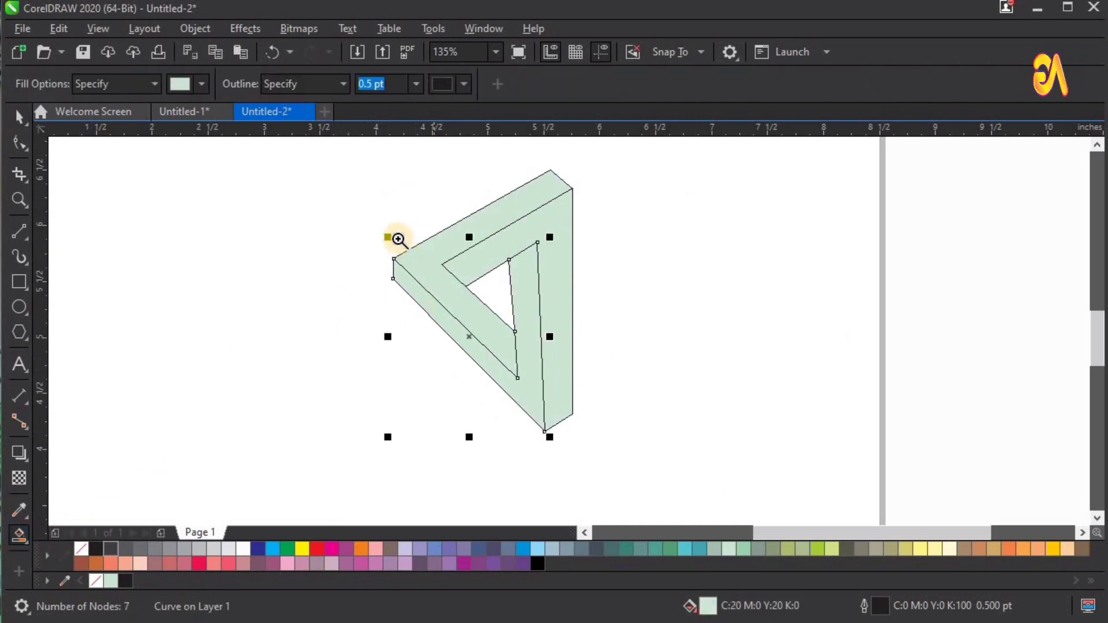
{"action": "scroll", "coordinate": [407, 242], "scroll_direction": "down", "scroll_amount": 2}
{"action": "left_click_drag", "start_coordinate": [335, 184], "coordinate": [570, 358]}
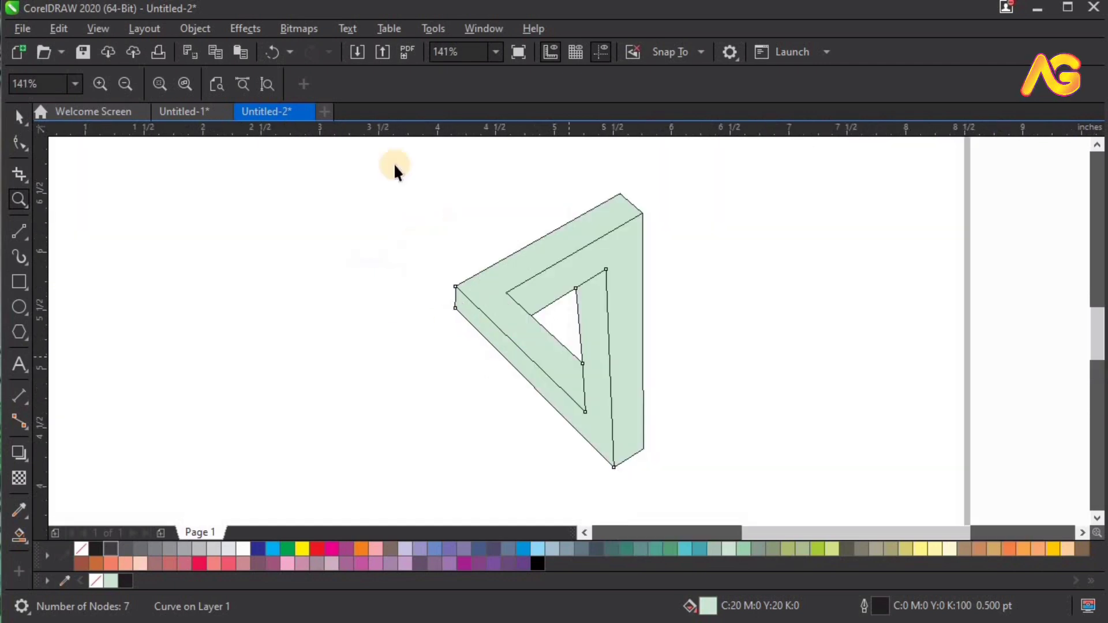
{"action": "key", "text": "space"}
{"action": "left_click_drag", "start_coordinate": [395, 165], "coordinate": [770, 472]}
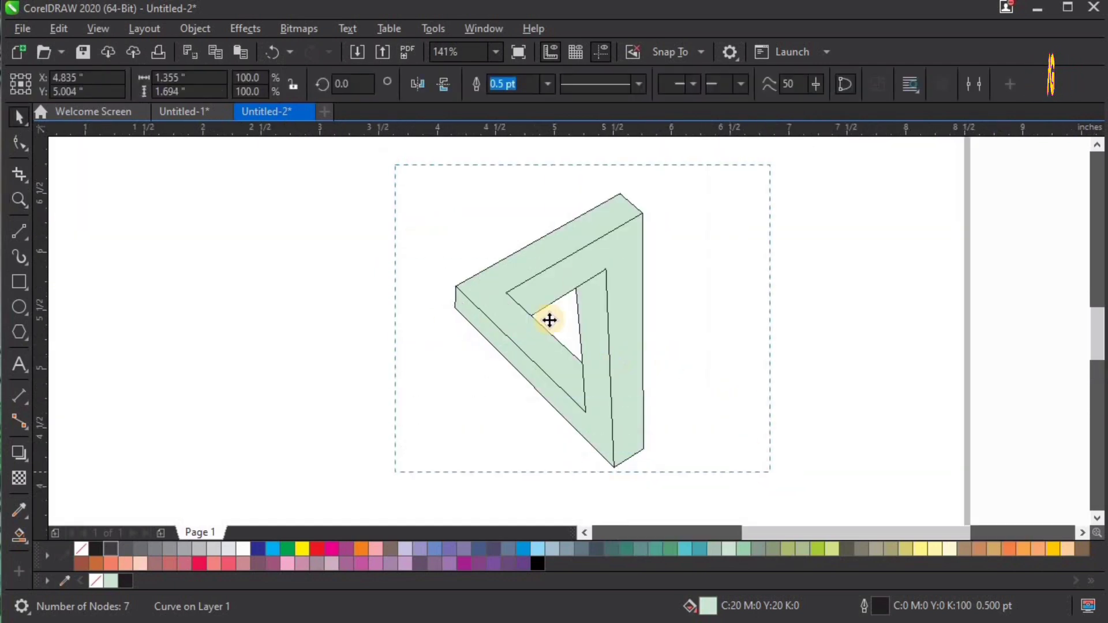
{"action": "left_click", "coordinate": [636, 329]}
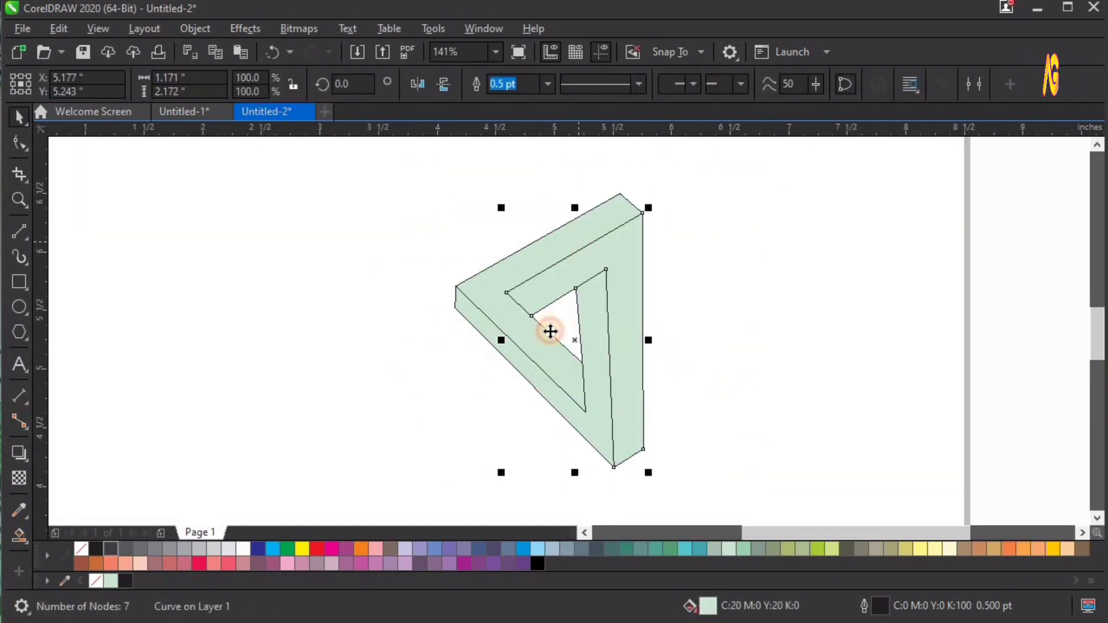
{"action": "left_click", "coordinate": [546, 354], "text": "shift"}
{"action": "left_click_drag", "start_coordinate": [537, 386], "coordinate": [289, 388]}
{"action": "key", "text": "F3"}
{"action": "key", "text": "F2"}
{"action": "left_click_drag", "start_coordinate": [408, 244], "coordinate": [222, 449]}
{"action": "key", "text": "space"}
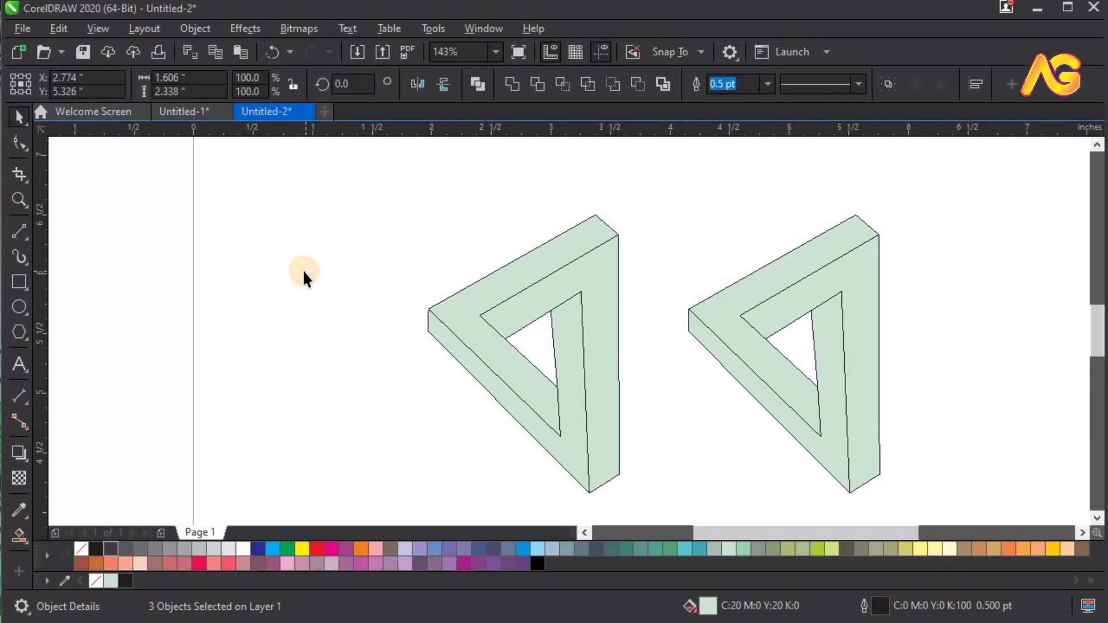
{"action": "left_click", "coordinate": [305, 271]}
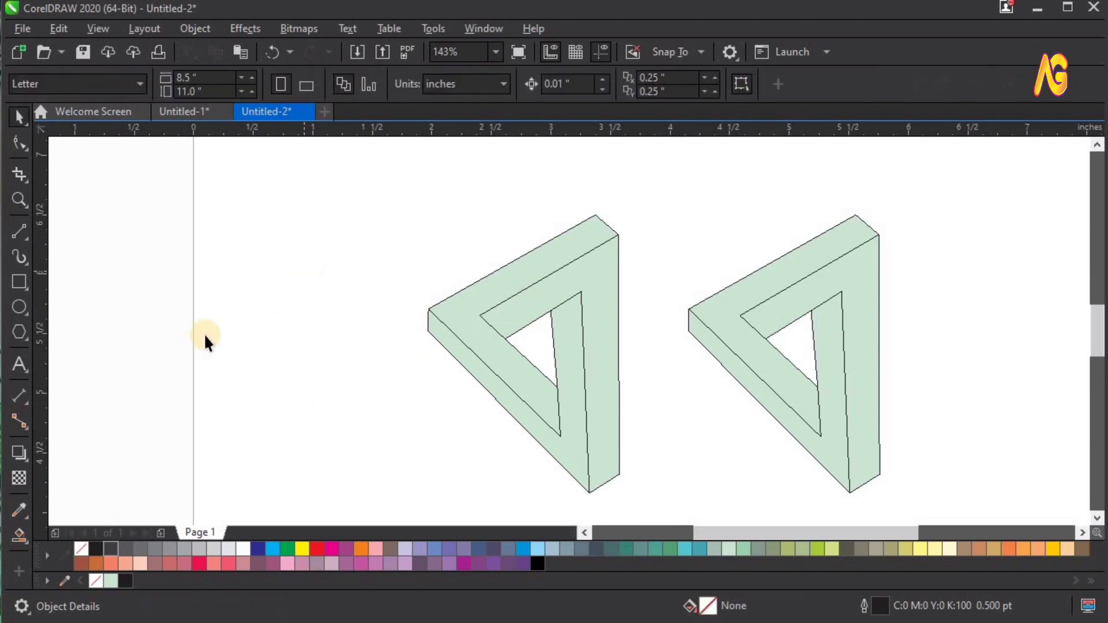
- Draw straight 0.5 pt lines joining the inner and outer corners at the left triangle's upper-right, bottom and left corners
{"action": "left_click", "coordinate": [20, 231]}
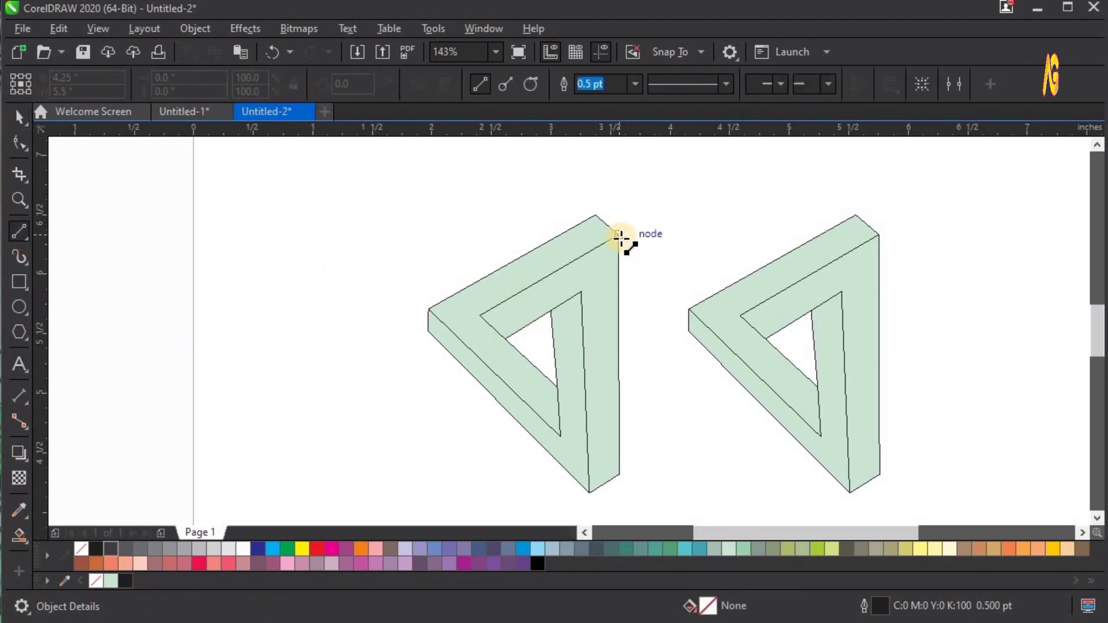
{"action": "left_click_drag", "start_coordinate": [600, 267], "coordinate": [581, 293]}
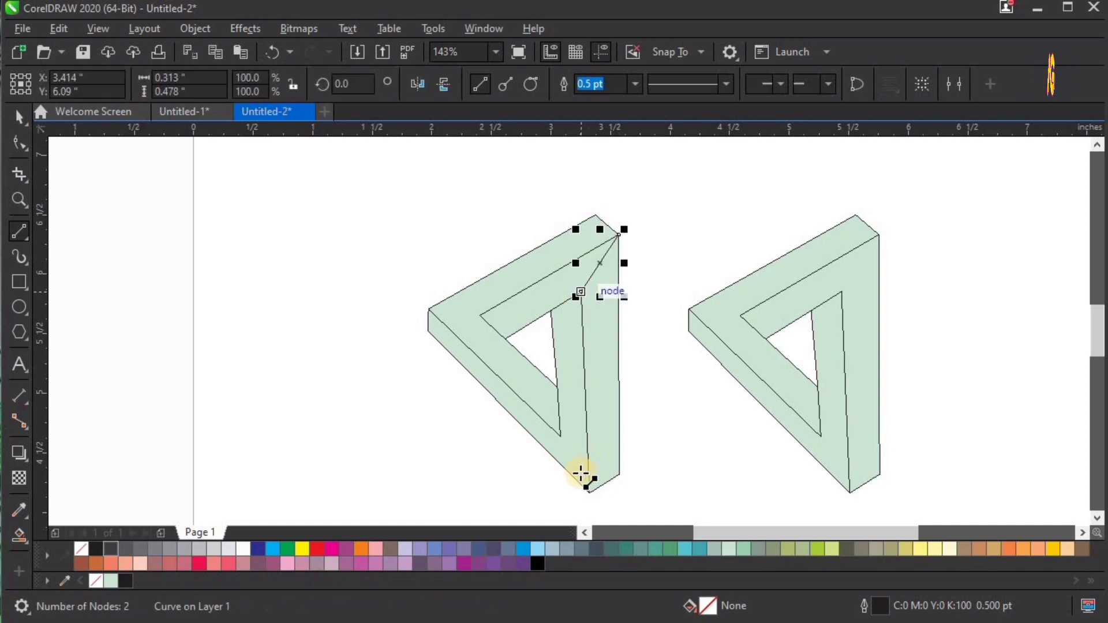
{"action": "left_click_drag", "start_coordinate": [560, 435], "coordinate": [588, 494]}
{"action": "left_click_drag", "start_coordinate": [484, 316], "coordinate": [428, 310]}
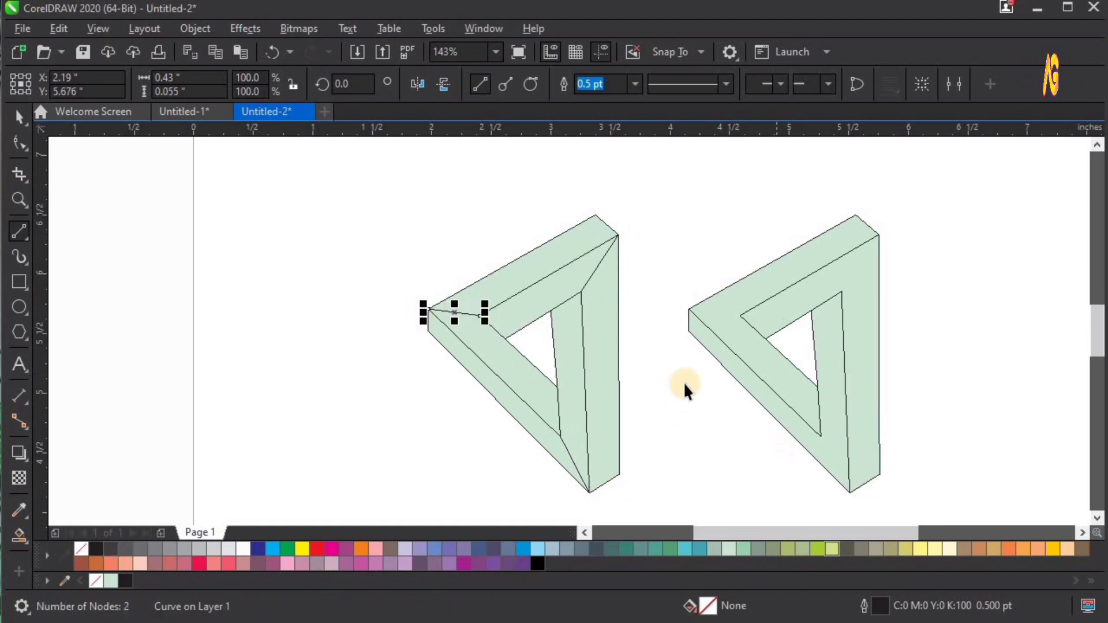
{"action": "key", "text": "space"}
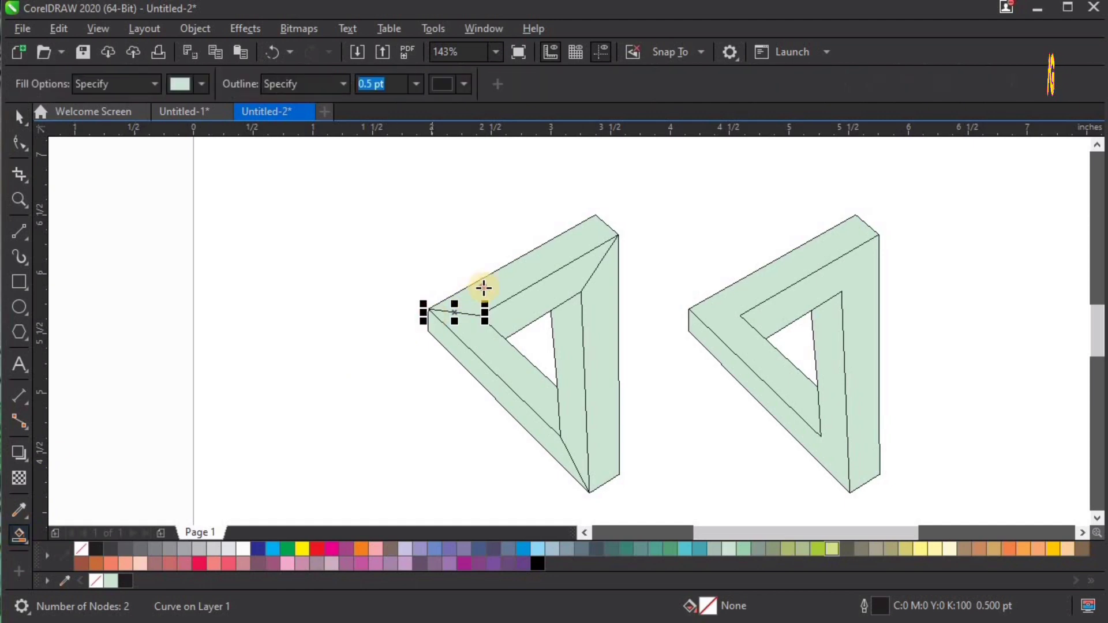
- Fill the six divided faces of the left triangle with pale green (C20 M0 Y20 K0) and a 0.5 pt outline using Smart Fill
{"action": "left_click", "coordinate": [475, 377]}
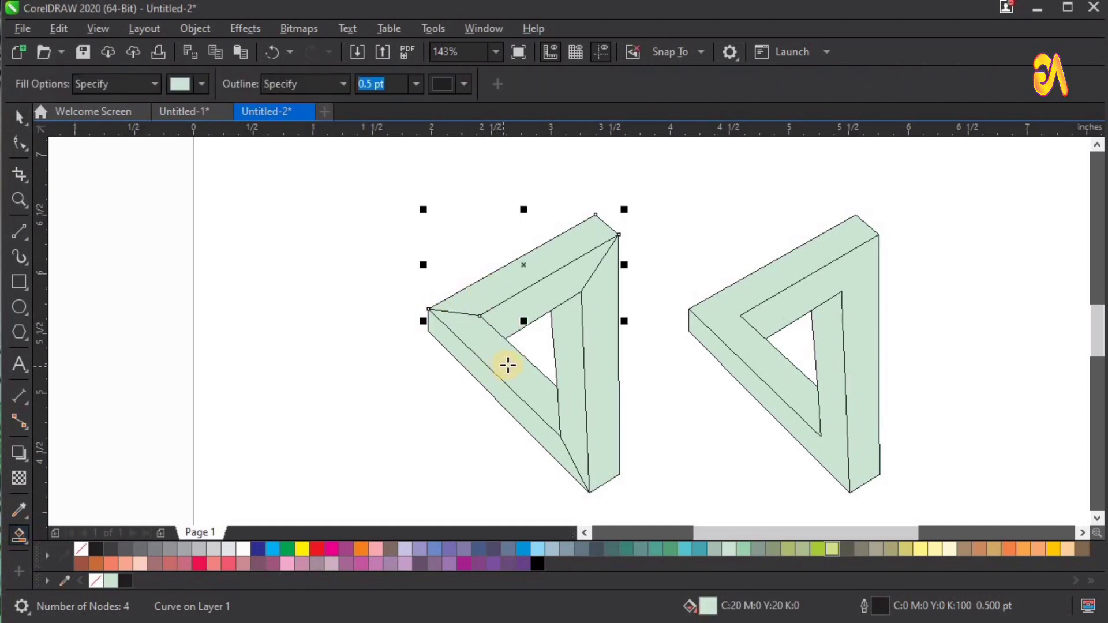
{"action": "left_click", "coordinate": [504, 398]}
{"action": "left_click", "coordinate": [575, 368]}
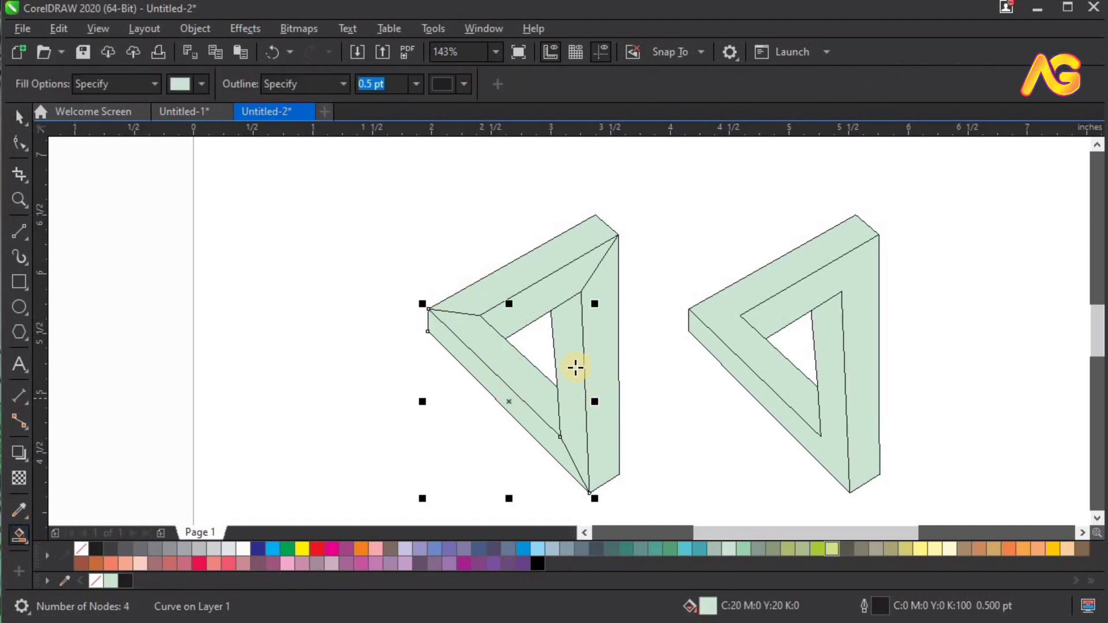
{"action": "left_click", "coordinate": [597, 377]}
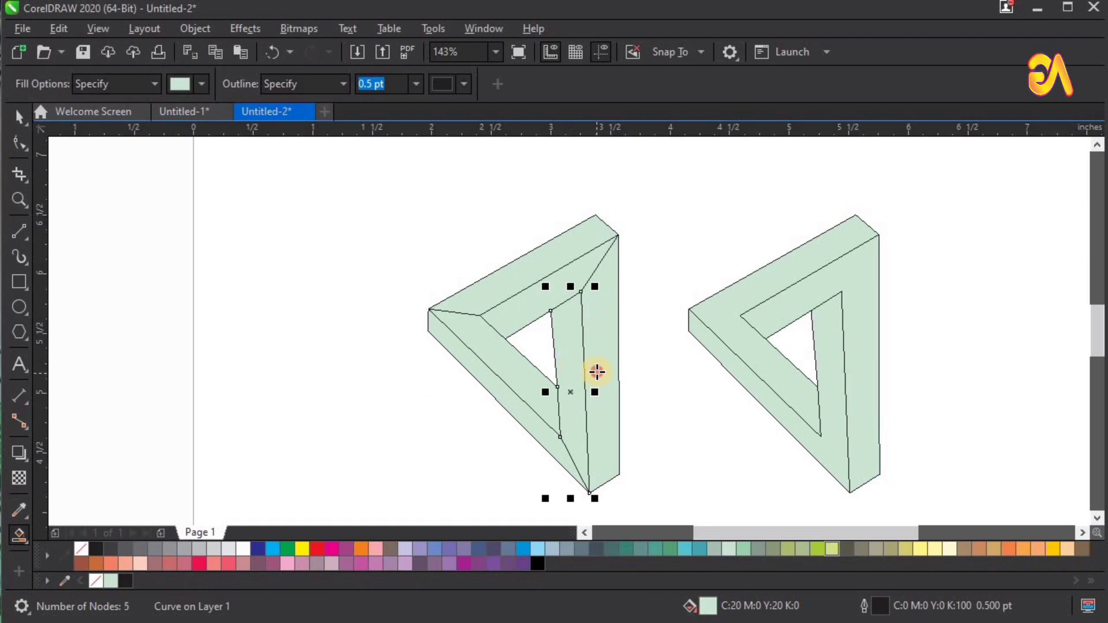
{"action": "left_click", "coordinate": [592, 320]}
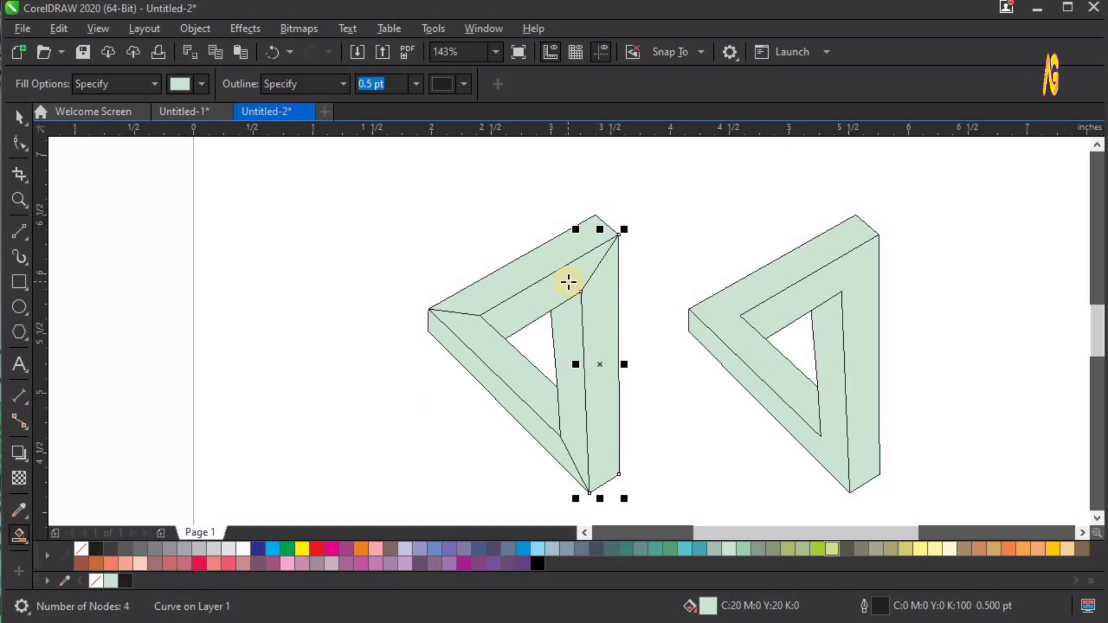
{"action": "left_click", "coordinate": [496, 338]}
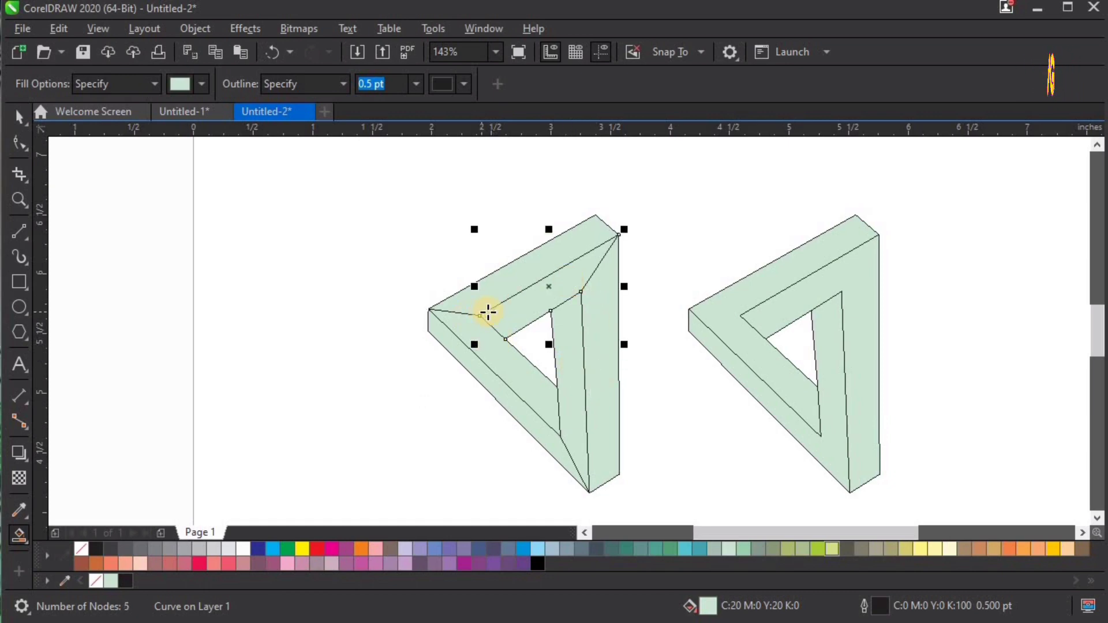
- Select the divided triangle's six filled faces and place a duplicate of them to its left
{"action": "key", "text": "space"}
{"action": "left_click", "coordinate": [335, 237]}
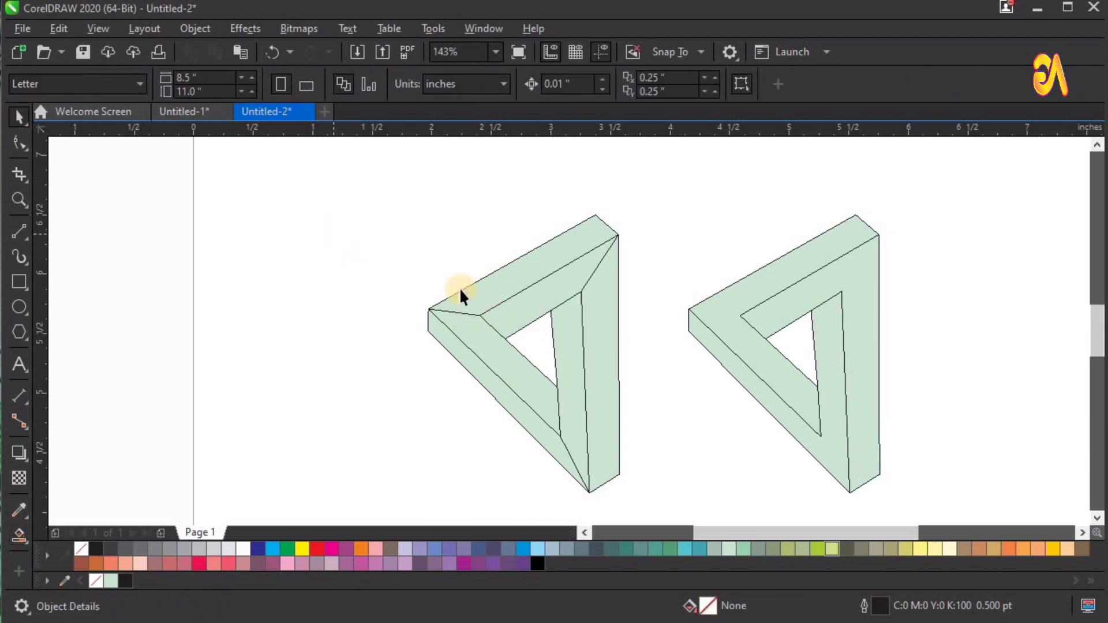
{"action": "left_click", "coordinate": [499, 273]}
{"action": "left_click", "coordinate": [520, 301], "text": "shift"}
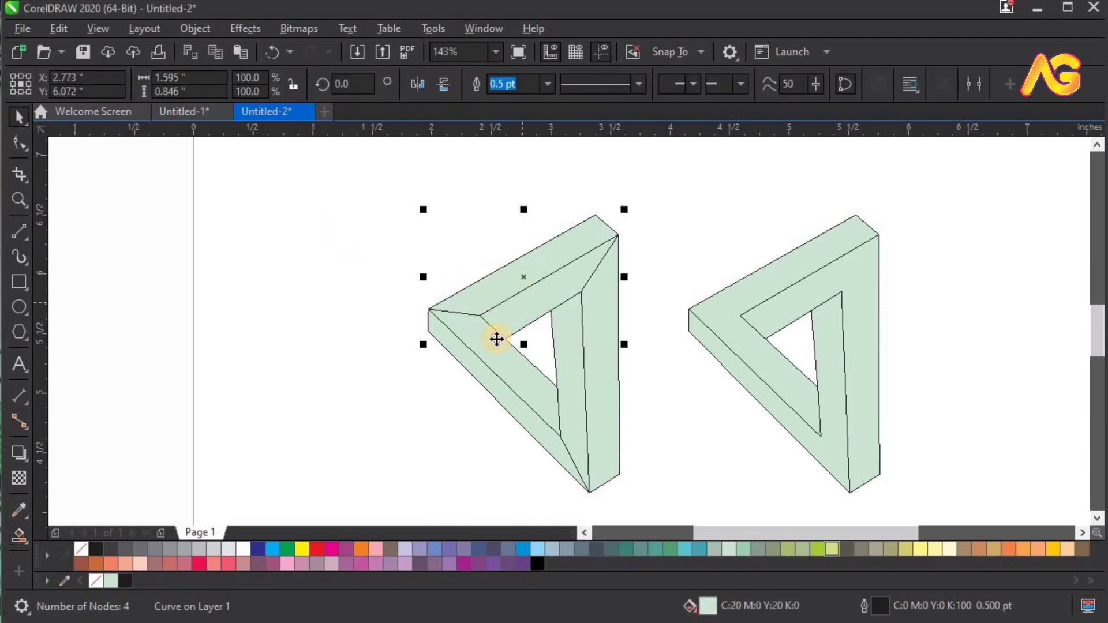
{"action": "left_click", "coordinate": [496, 340], "text": "shift"}
{"action": "left_click", "coordinate": [546, 420], "text": "shift"}
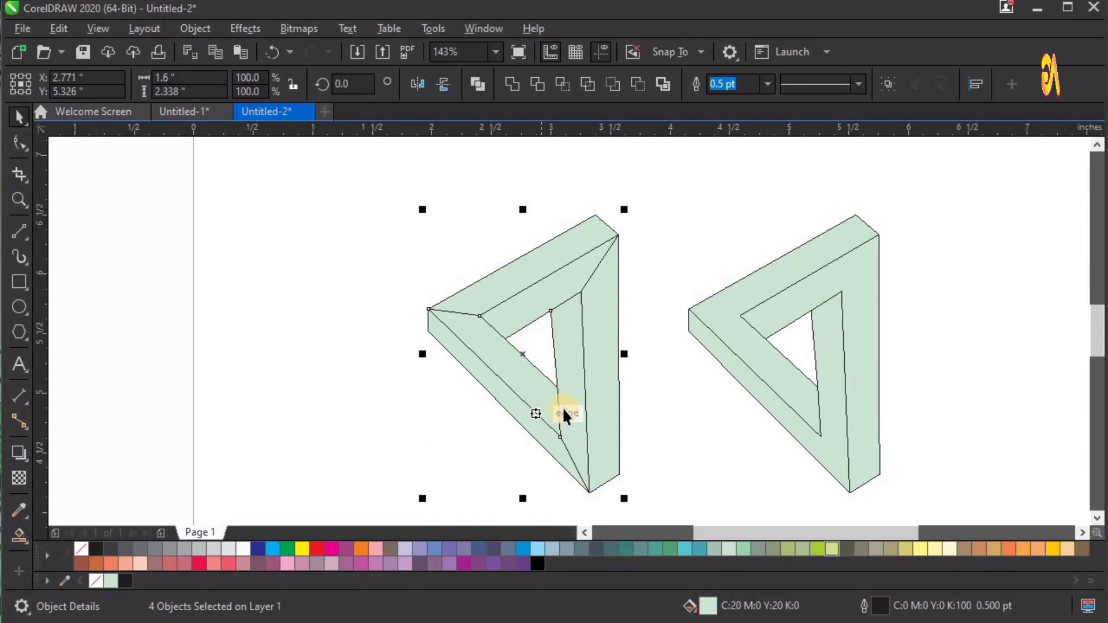
{"action": "left_click", "coordinate": [600, 363], "text": "shift"}
{"action": "left_click_drag", "start_coordinate": [528, 353], "coordinate": [284, 354]}
- Fill the new duplicate's inner upper face with magenta and its right vertical face with a darker magenta shade
{"action": "left_click_drag", "start_coordinate": [448, 196], "coordinate": [130, 514]}
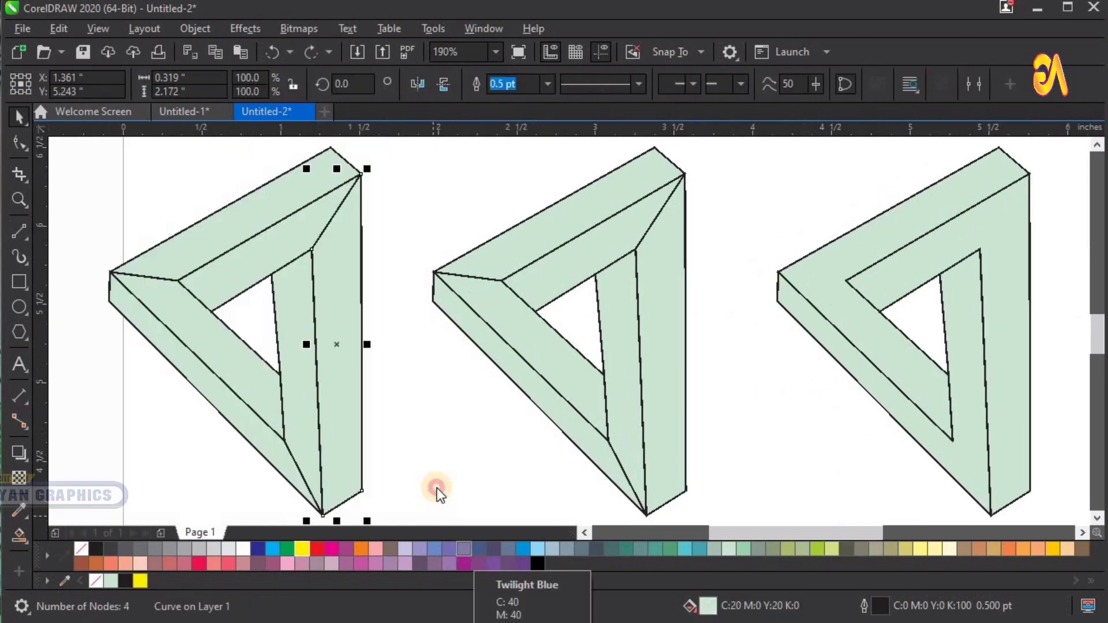
{"action": "left_click", "coordinate": [464, 563]}
{"action": "left_click", "coordinate": [306, 229]}
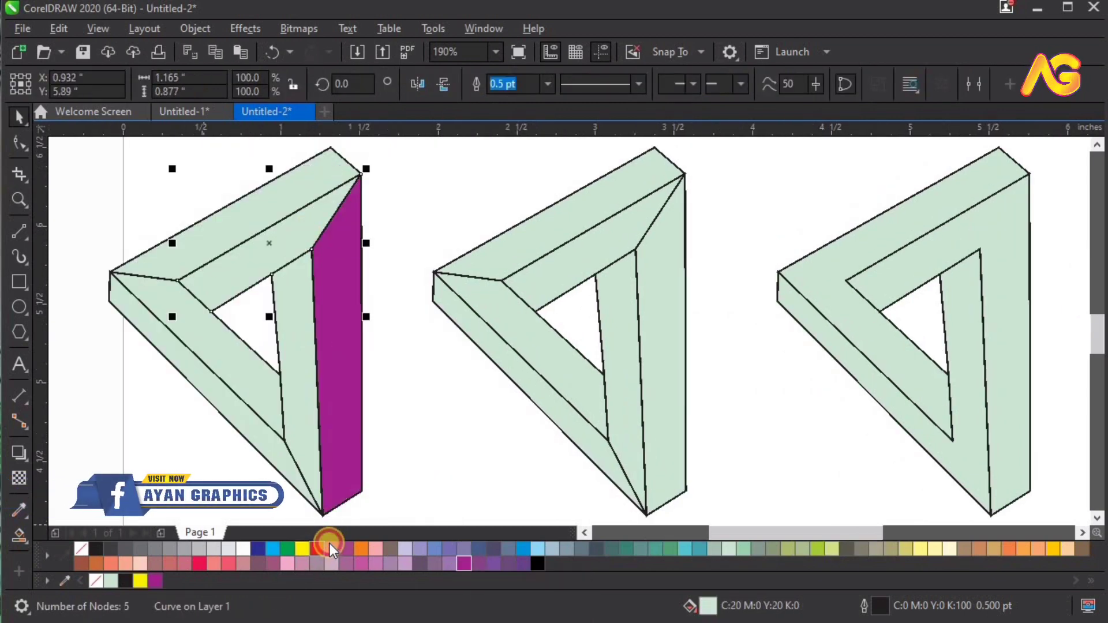
{"action": "left_click", "coordinate": [331, 547]}
{"action": "left_click", "coordinate": [334, 359]}
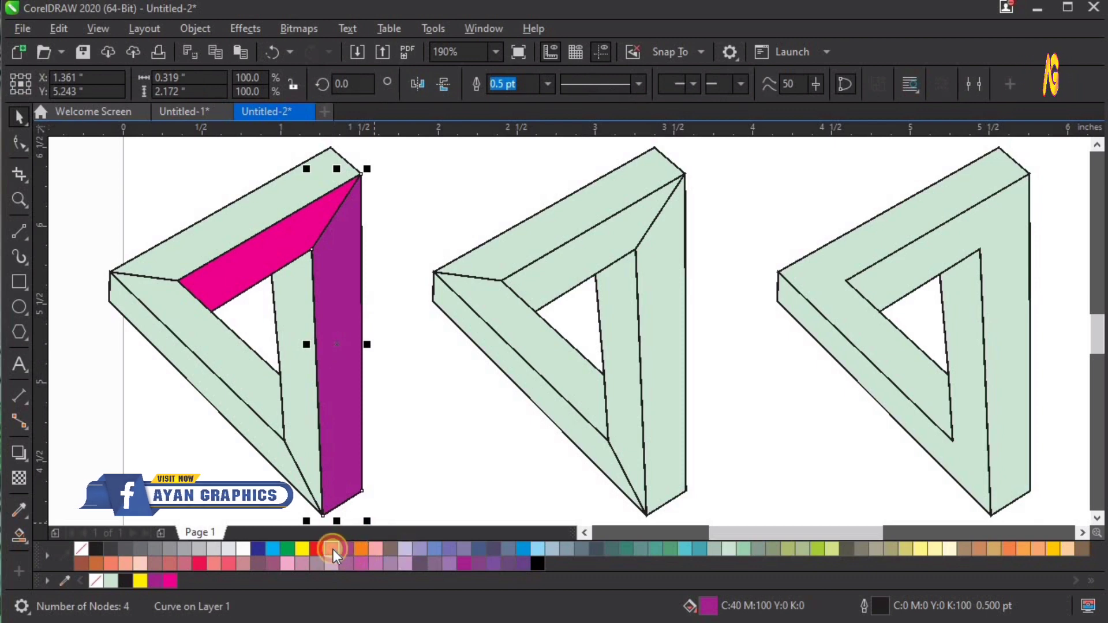
{"action": "left_click_drag", "start_coordinate": [334, 549], "coordinate": [396, 583]}
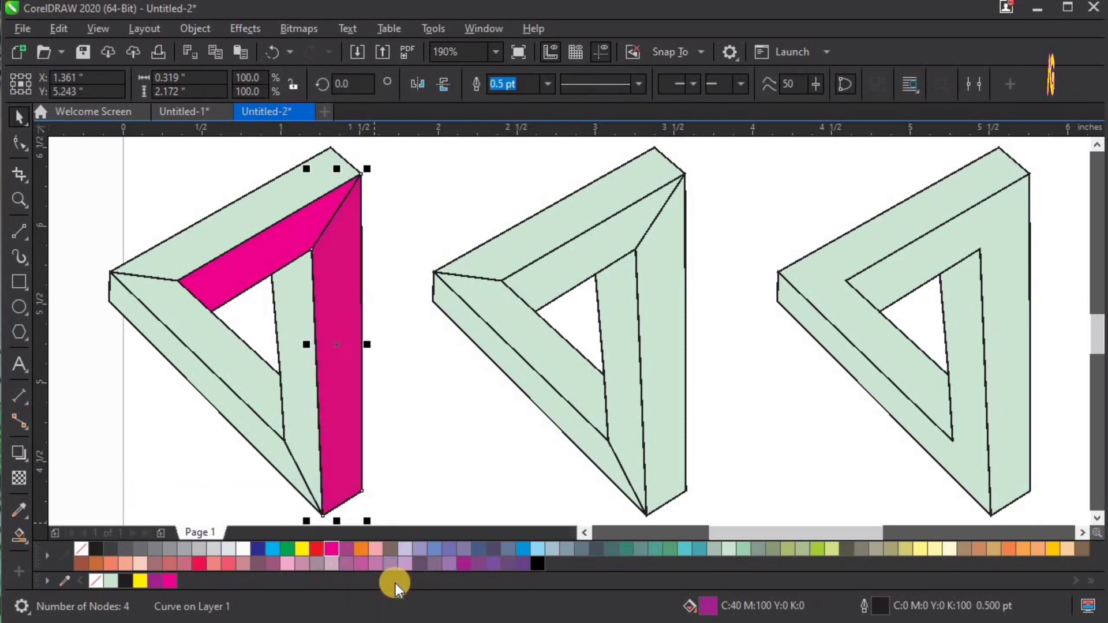
{"action": "left_click", "coordinate": [410, 355]}
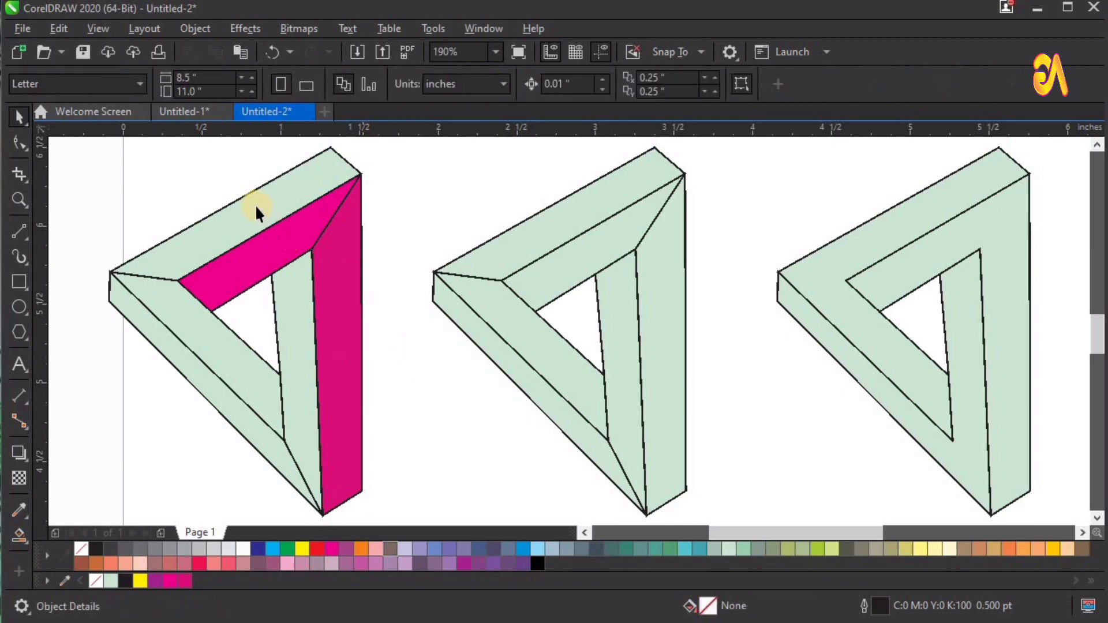
- Fill the leftmost triangle's outer upper face with red and its adjoining inner lower-left face with a shade of red
{"action": "left_click", "coordinate": [257, 207]}
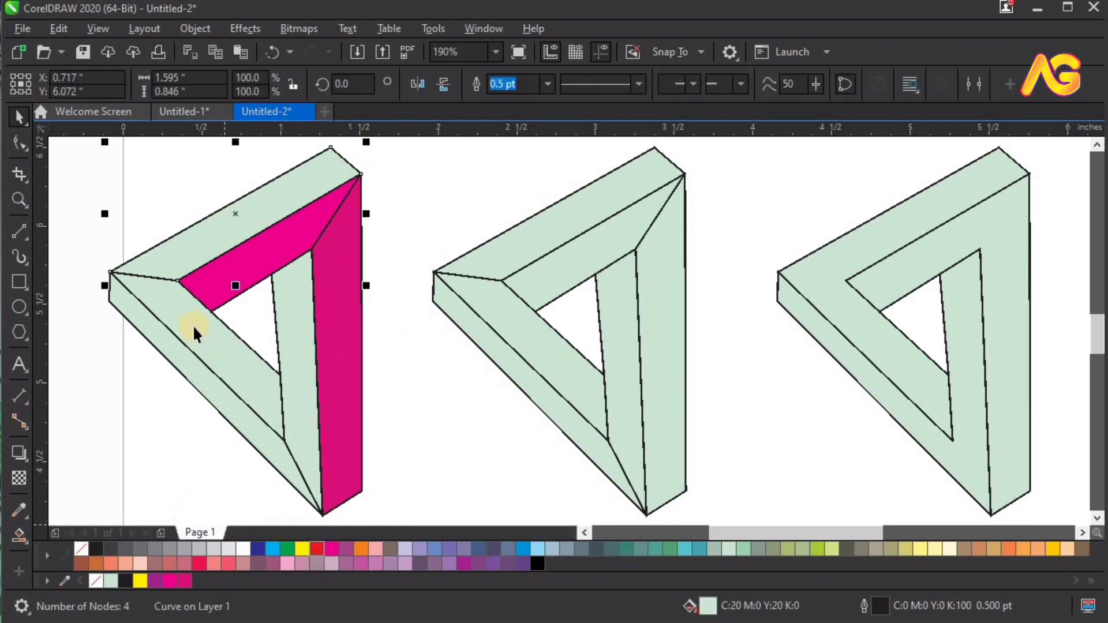
{"action": "left_click", "coordinate": [316, 549]}
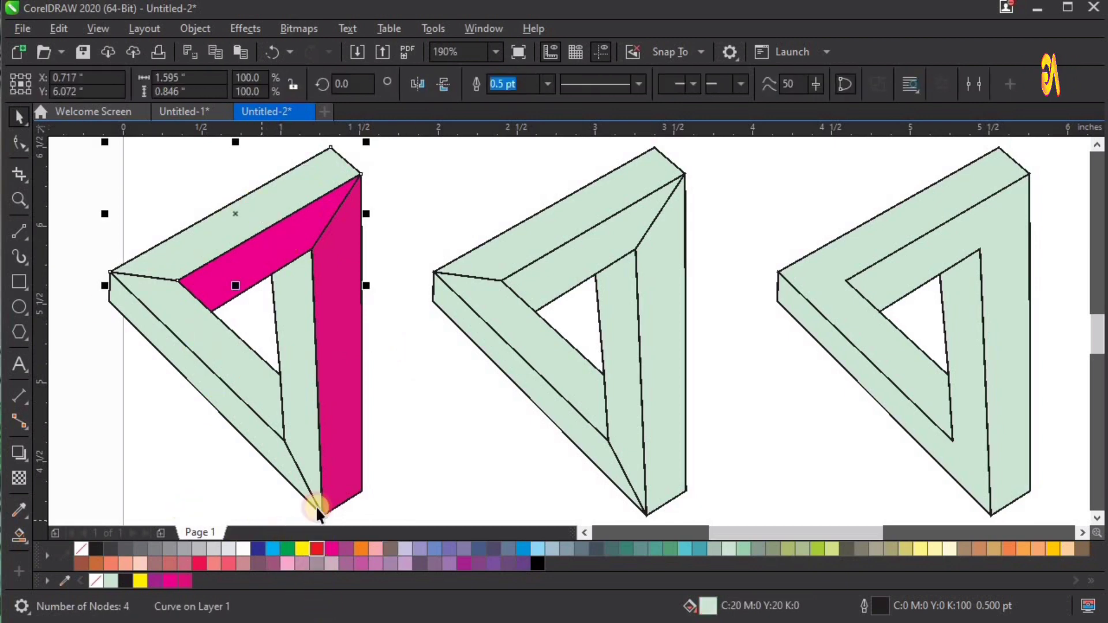
{"action": "left_click", "coordinate": [213, 345]}
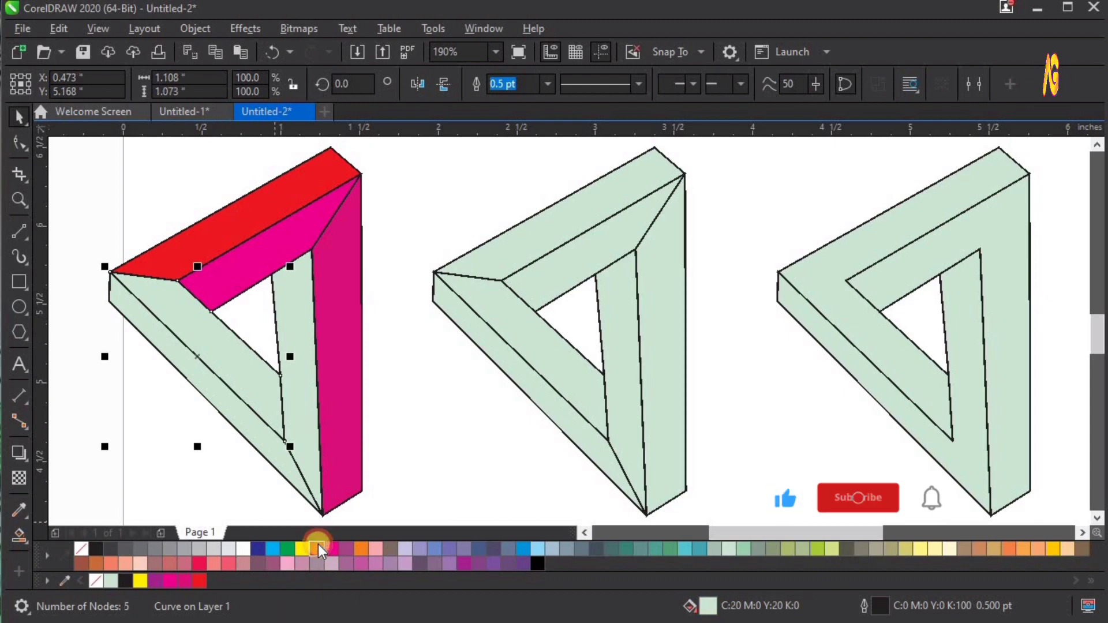
{"action": "left_click_drag", "start_coordinate": [334, 559], "coordinate": [385, 592]}
{"action": "left_click", "coordinate": [404, 432]}
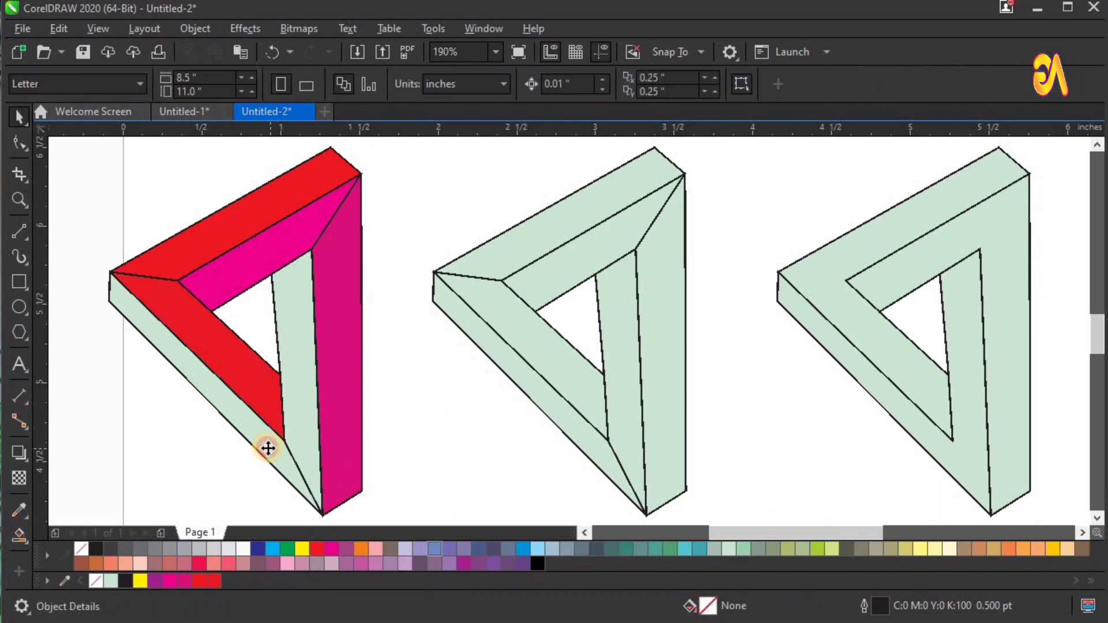
- Fill the leftmost triangle's outer lower-left face with yellow and its inner vertical face with golden yellow (C7 M29 Y100 K0)
{"action": "left_click", "coordinate": [268, 449]}
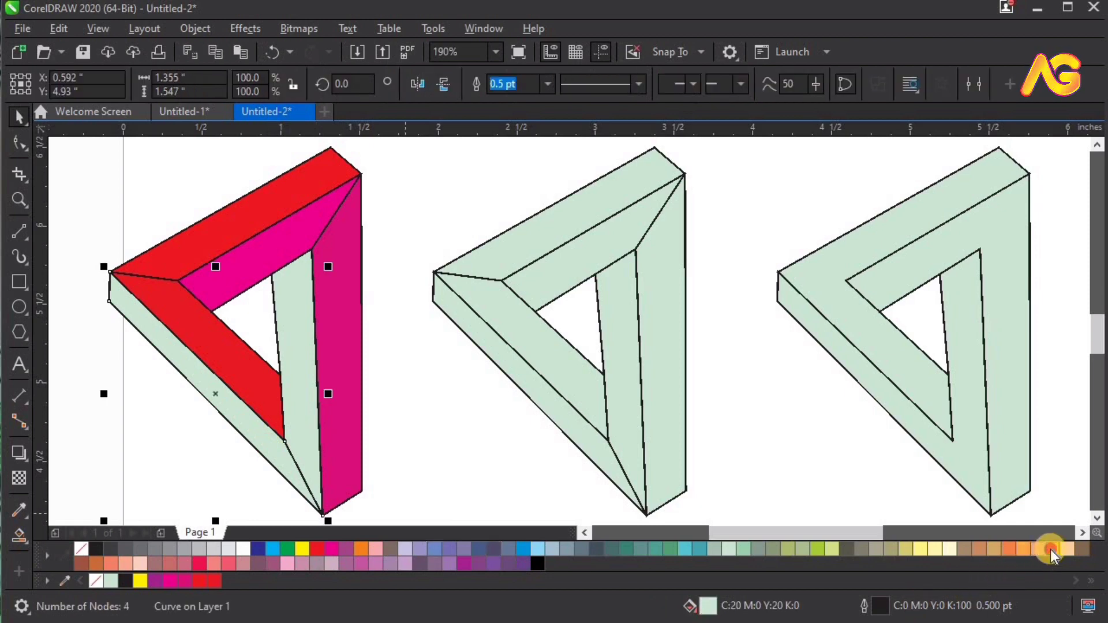
{"action": "left_click", "coordinate": [306, 545]}
{"action": "left_click", "coordinate": [310, 401]}
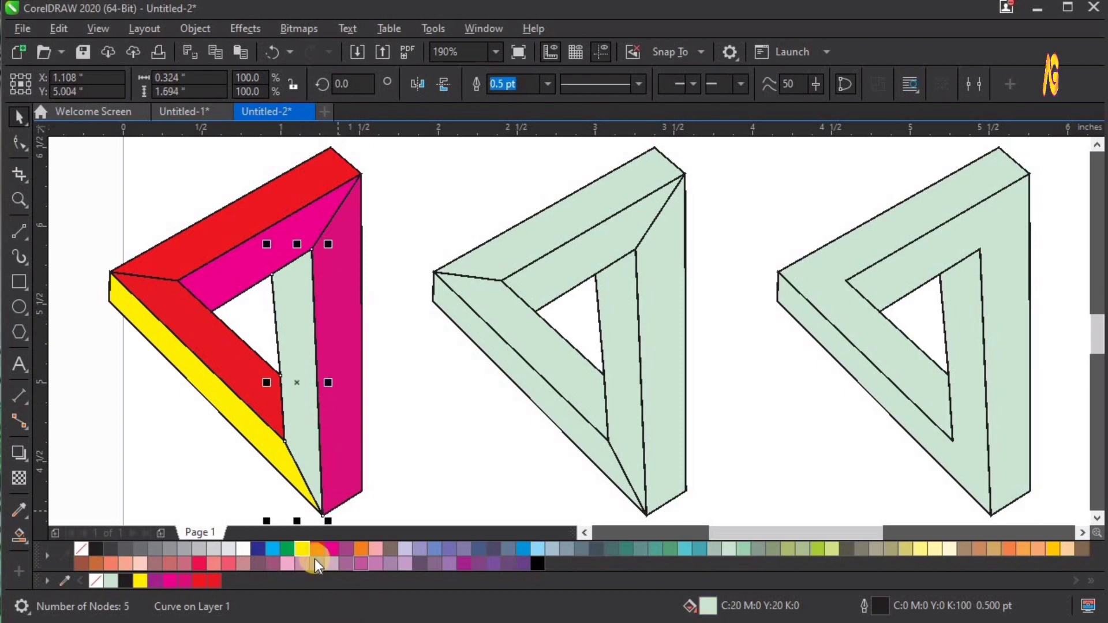
{"action": "left_click", "coordinate": [300, 549]}
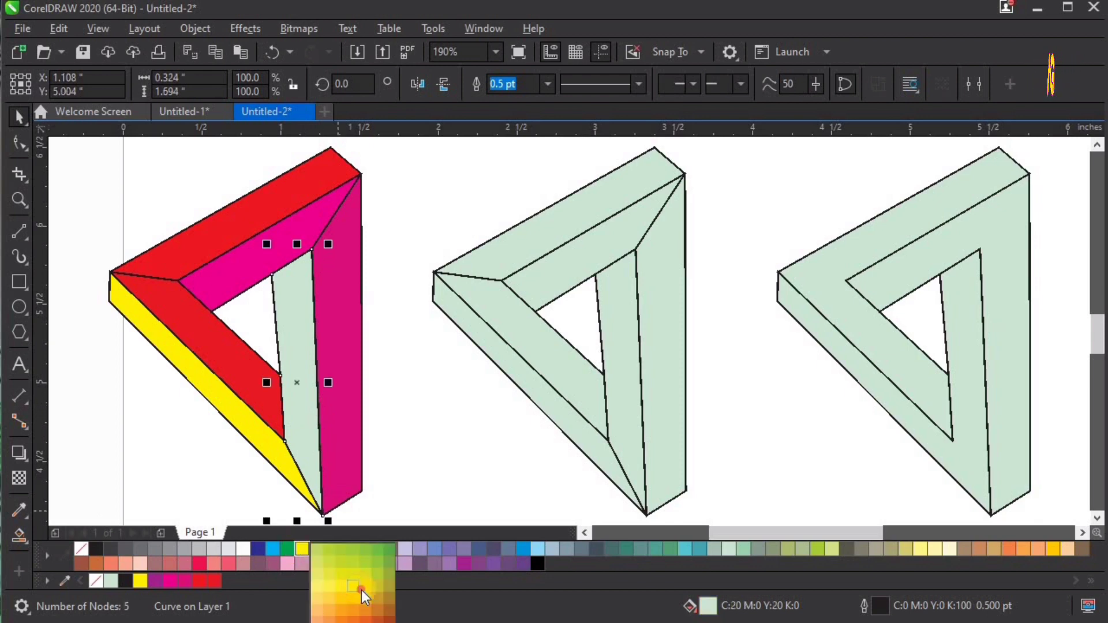
{"action": "left_click_drag", "start_coordinate": [433, 462], "coordinate": [326, 427]}
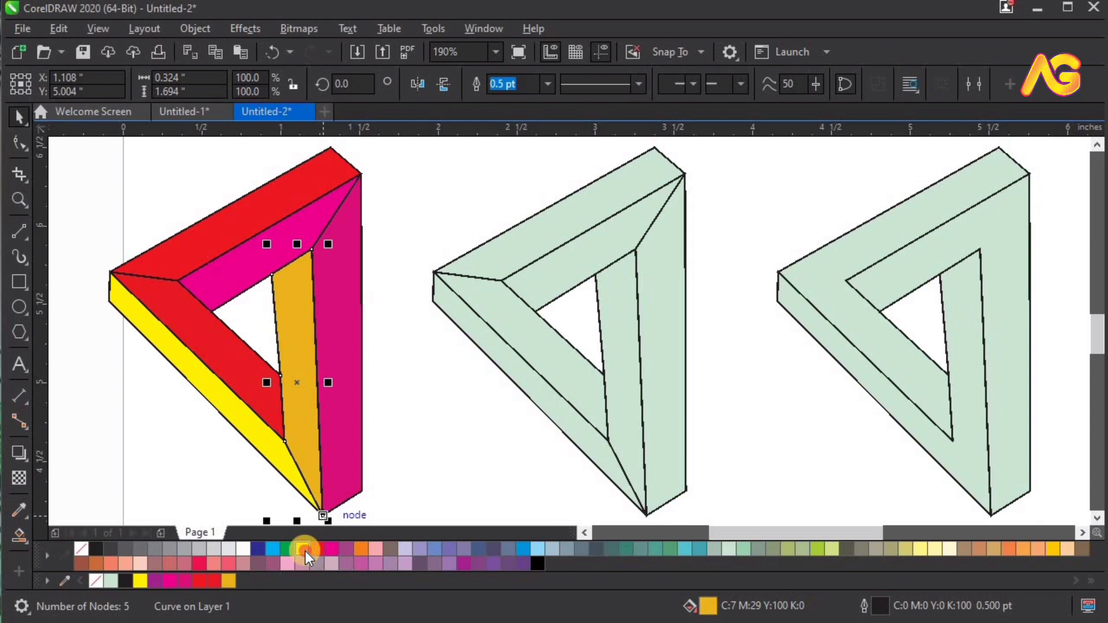
{"action": "left_click_drag", "start_coordinate": [306, 552], "coordinate": [363, 593]}
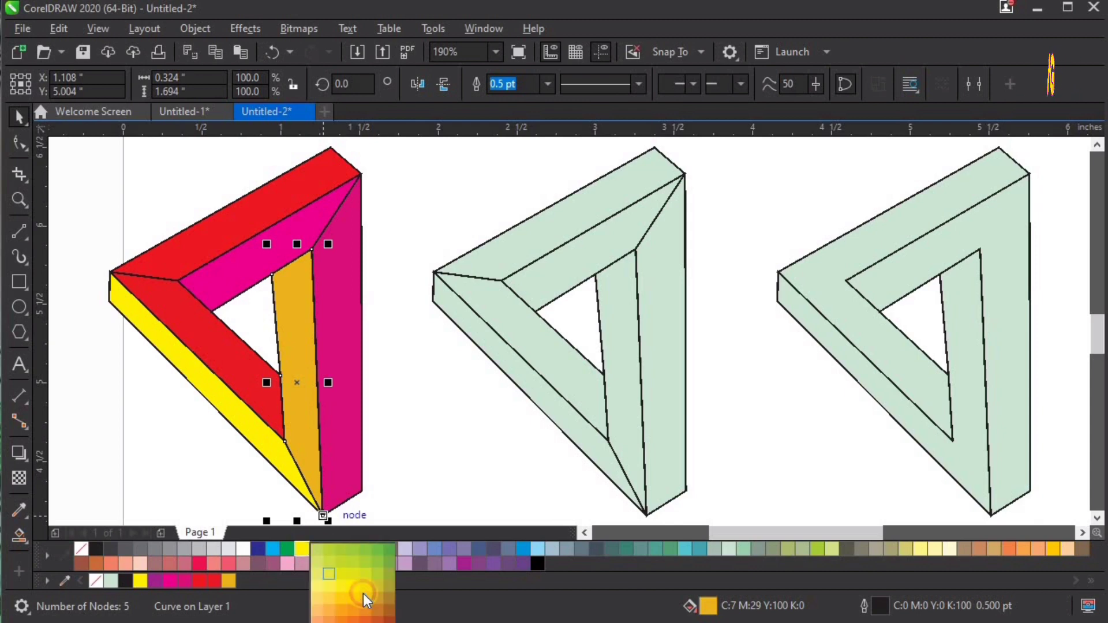
{"action": "left_click", "coordinate": [413, 420]}
- Select all six faces of the coloured triangle and remove their outlines
{"action": "scroll", "coordinate": [386, 335], "scroll_direction": "down", "scroll_amount": 1}
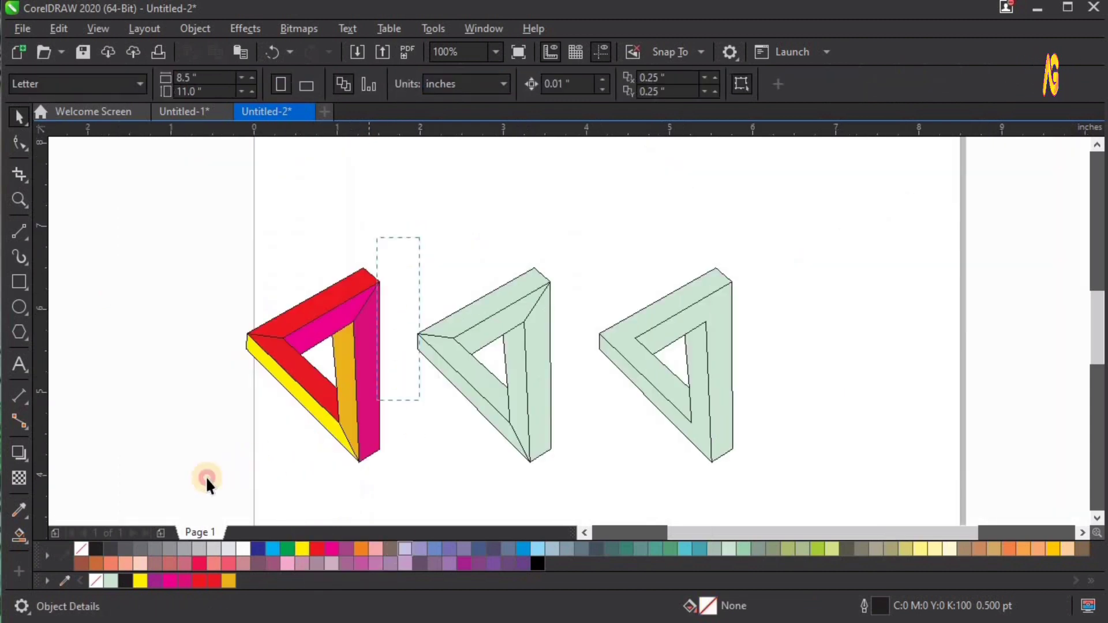
{"action": "left_click_drag", "start_coordinate": [160, 525], "coordinate": [150, 534]}
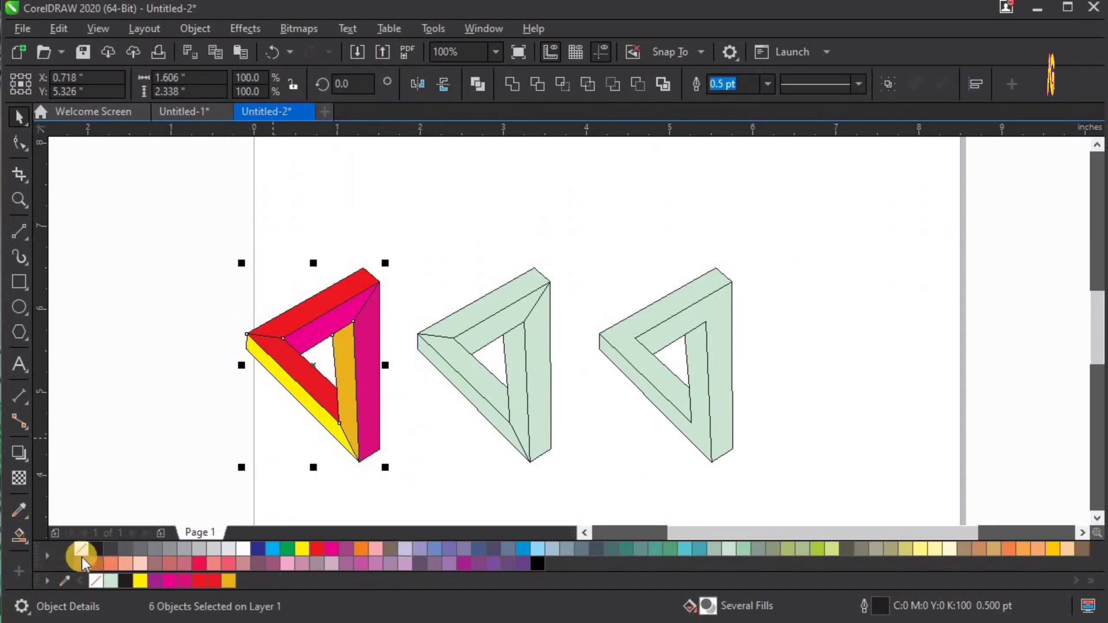
{"action": "right_click", "coordinate": [82, 548]}
- Select the coloured triangle's two magenta faces and fill both with blue (C100 M100 Y0 K0)
{"action": "key", "text": "z"}
{"action": "left_click_drag", "start_coordinate": [194, 230], "coordinate": [501, 486]}
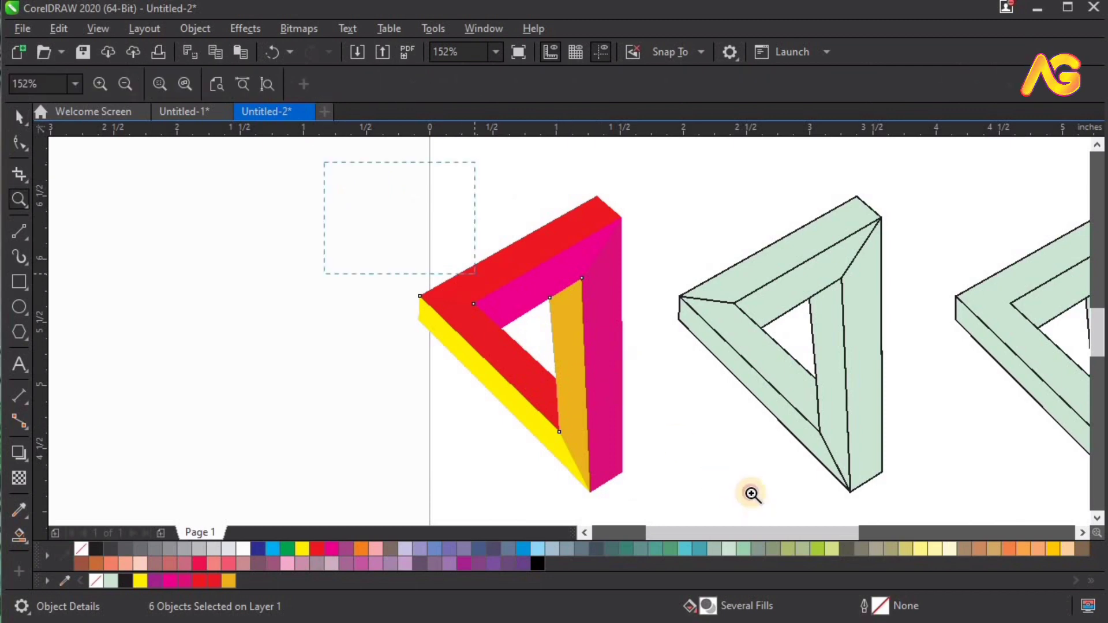
{"action": "key", "text": "space"}
{"action": "left_click", "coordinate": [689, 399]}
{"action": "left_click", "coordinate": [536, 258]}
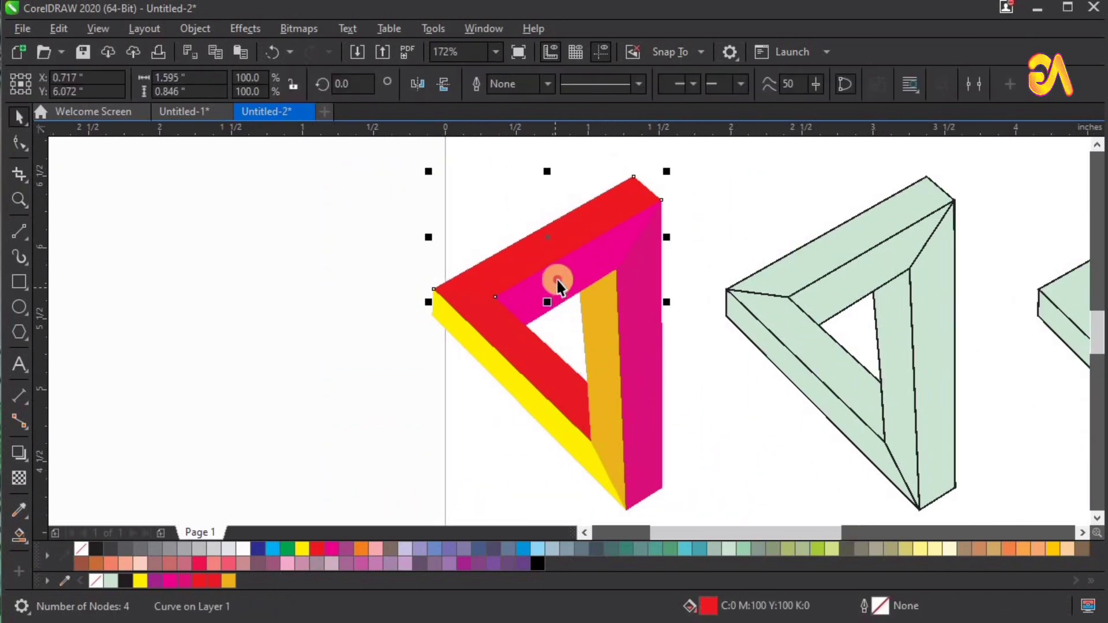
{"action": "left_click", "coordinate": [557, 281]}
{"action": "left_click", "coordinate": [648, 358], "text": "shift"}
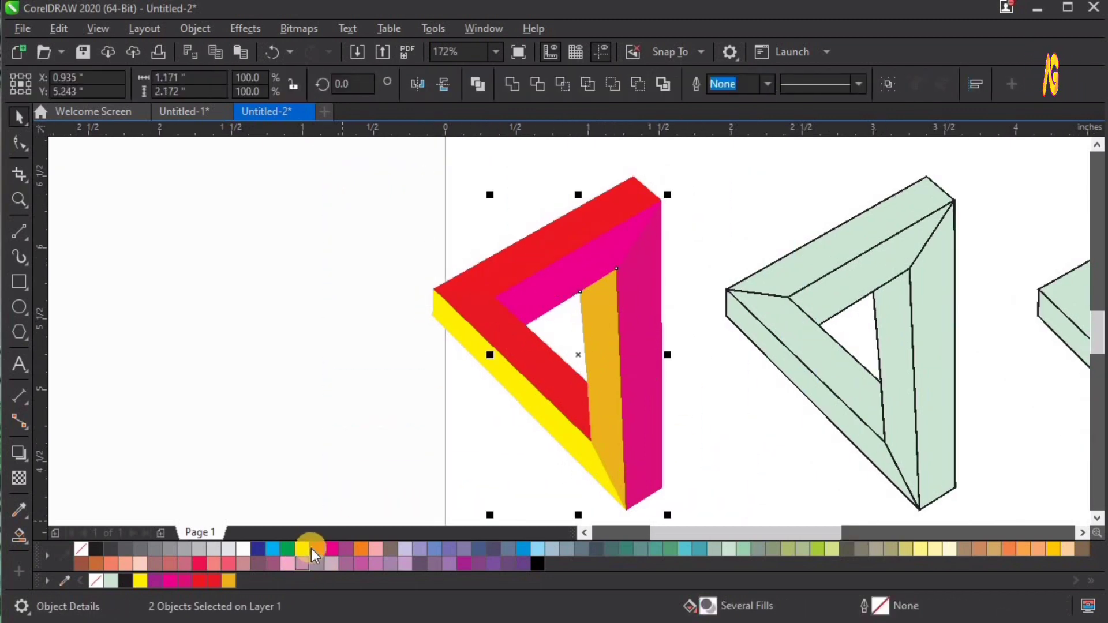
{"action": "left_click", "coordinate": [259, 548]}
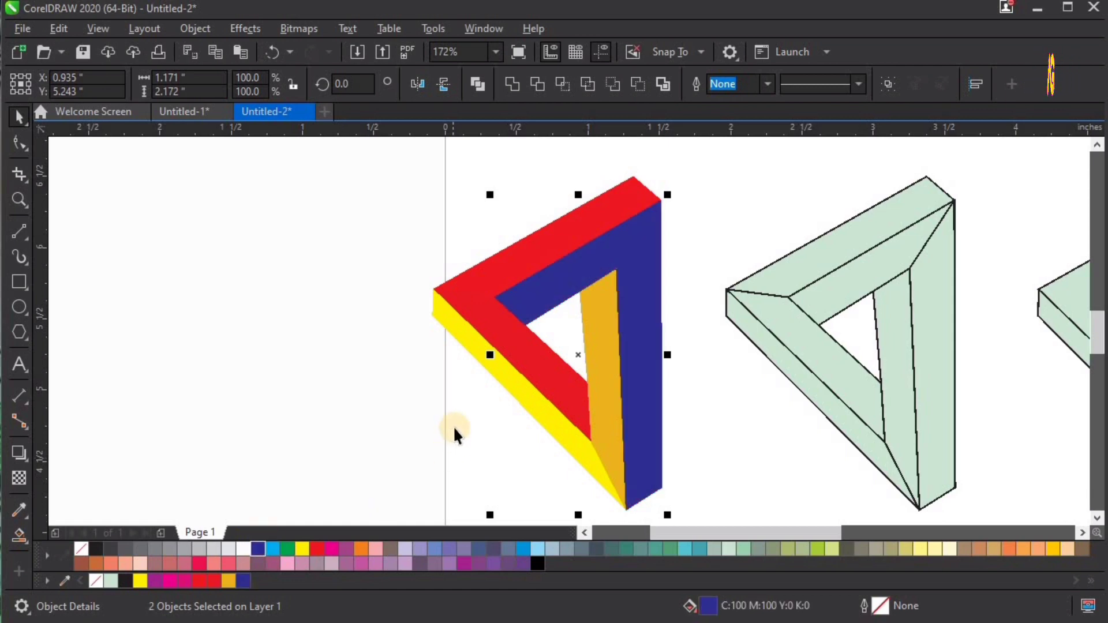
{"action": "scroll", "coordinate": [453, 426], "scroll_direction": "down", "scroll_amount": 4}
{"action": "key", "text": "z"}
{"action": "left_click_drag", "start_coordinate": [338, 249], "coordinate": [669, 499]}
{"action": "left_click_drag", "start_coordinate": [412, 234], "coordinate": [754, 435]}
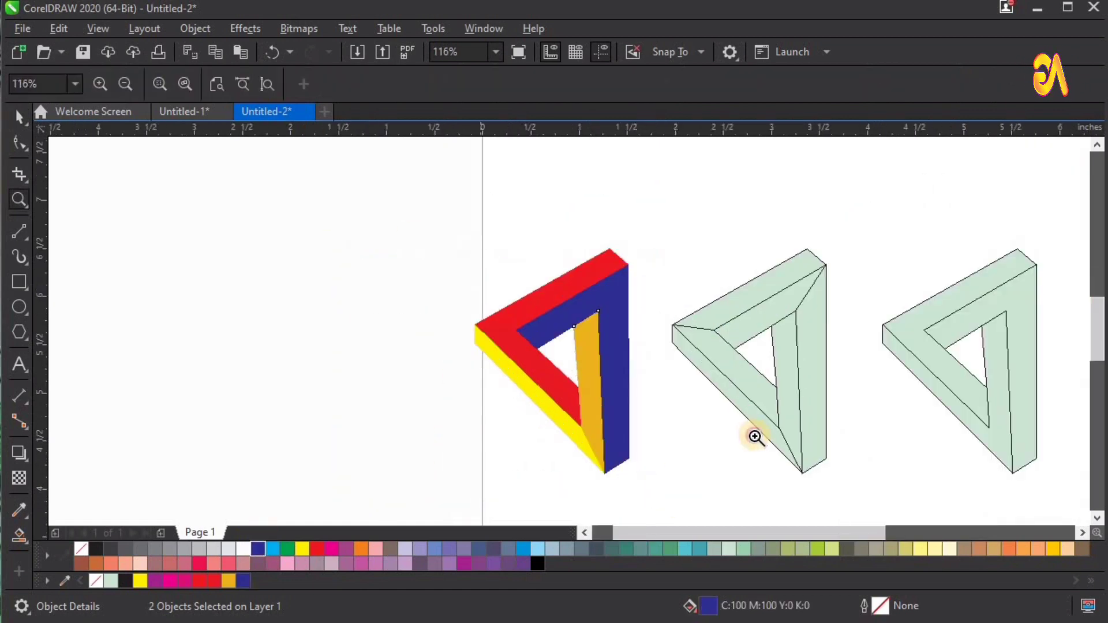
{"action": "key", "text": "space"}
{"action": "key", "text": "Escape"}
{"action": "left_click_drag", "start_coordinate": [461, 271], "coordinate": [491, 248]}
{"action": "key", "text": "ctrl+z"}
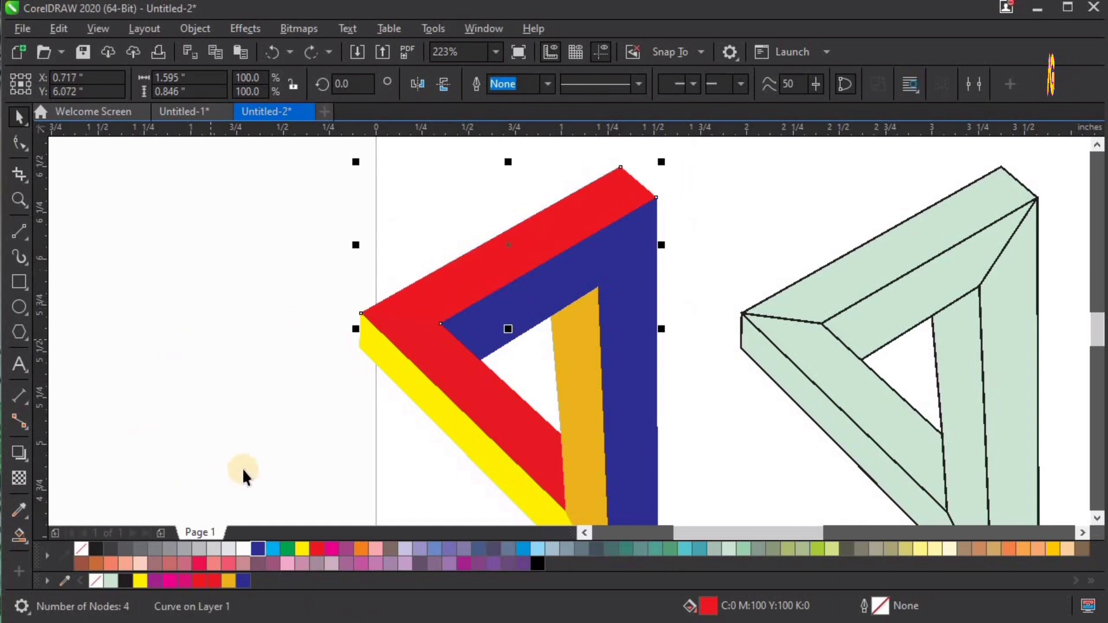
- Apply a linear fountain fill to the red upper face with Interactive Fill, running from its left corner to its upper-right end
{"action": "left_click", "coordinate": [26, 540]}
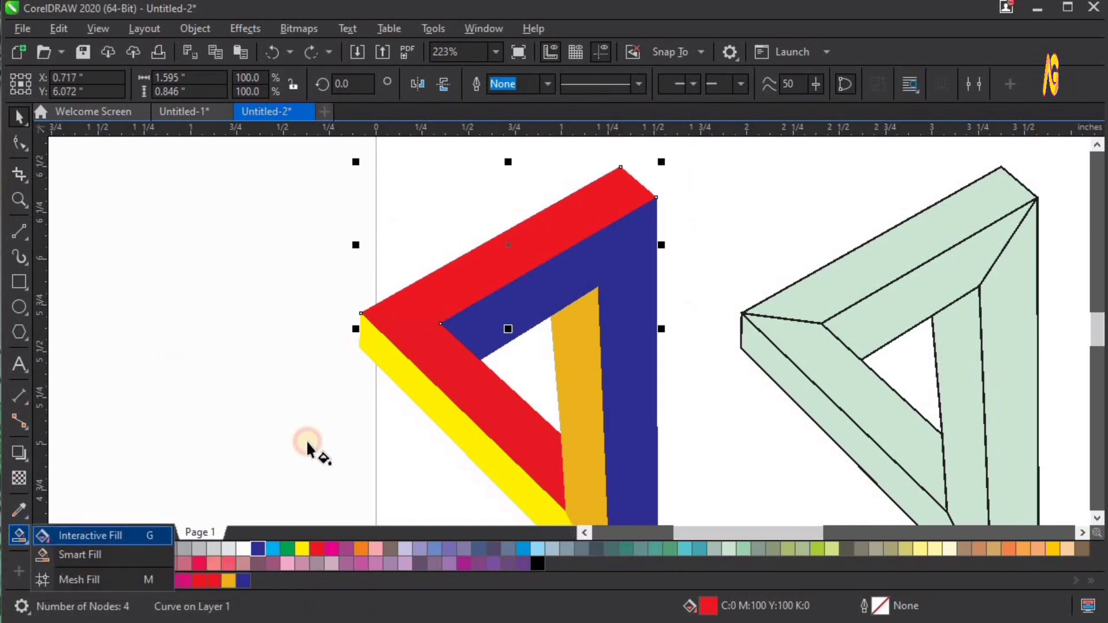
{"action": "left_click", "coordinate": [416, 311]}
{"action": "left_click_drag", "start_coordinate": [620, 194], "coordinate": [401, 314]}
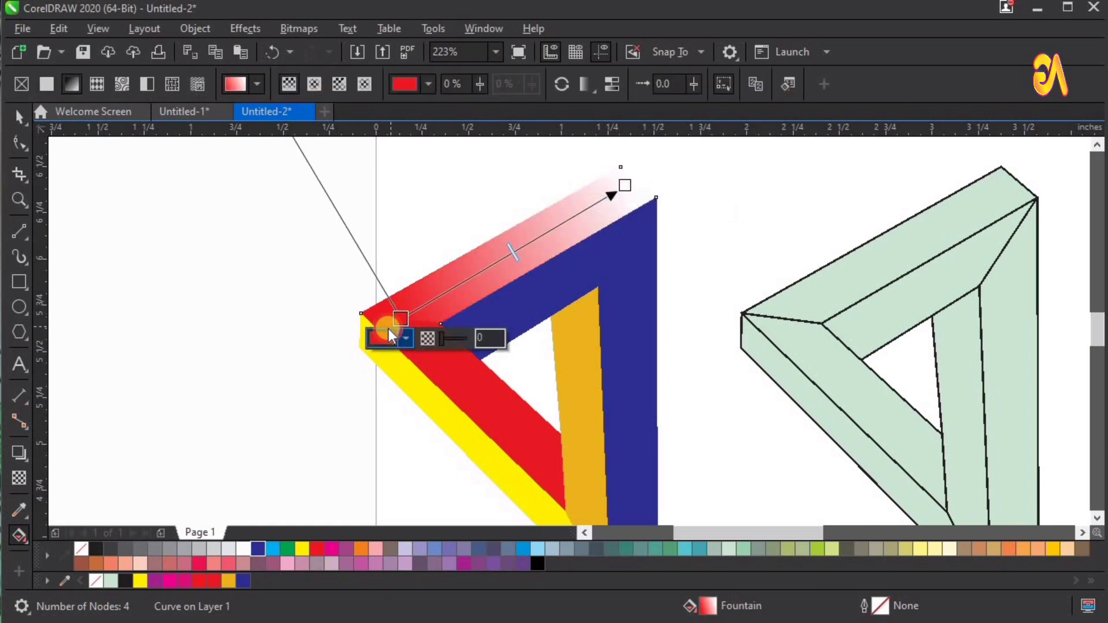
- Set the fountain fill's colour at the left corner to dark red C0 M100 Y100 K25
{"action": "left_click", "coordinate": [389, 333]}
{"action": "left_click", "coordinate": [435, 373]}
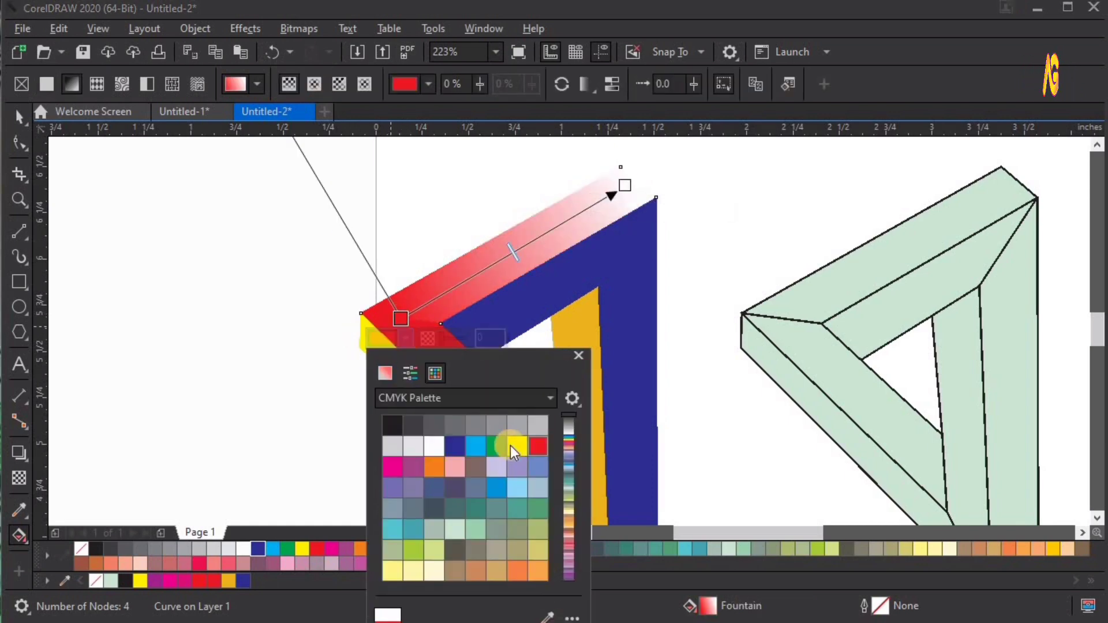
{"action": "left_click", "coordinate": [394, 376]}
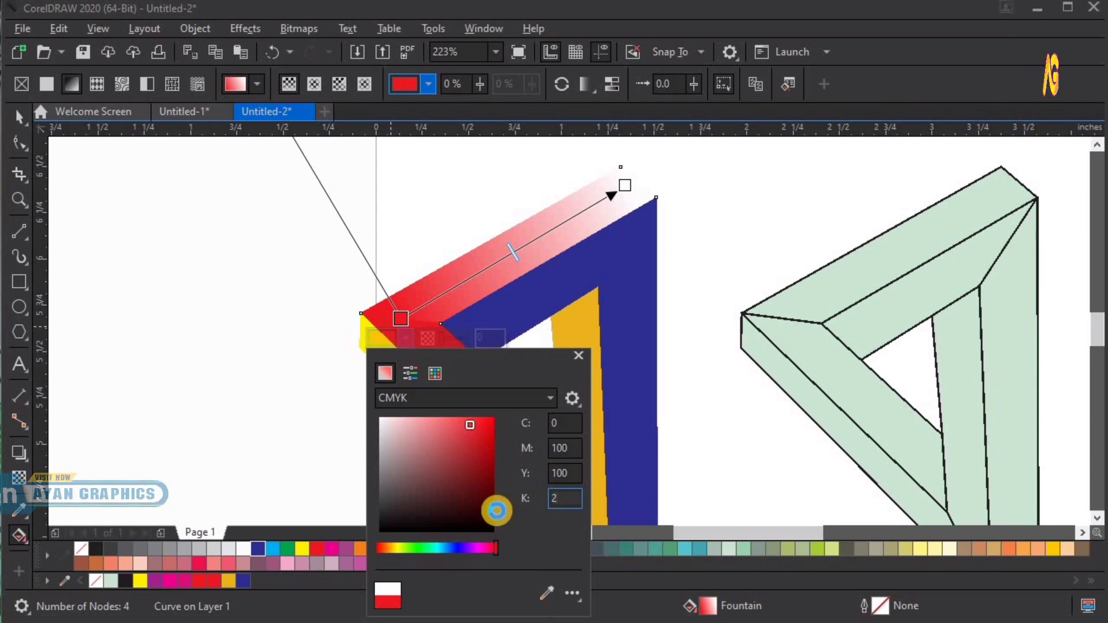
{"action": "type", "text": "5"}
{"action": "key", "text": "Return"}
- Set the colour at the upper-right end of the upper face's fountain fill to palette red
{"action": "left_click", "coordinate": [625, 186]}
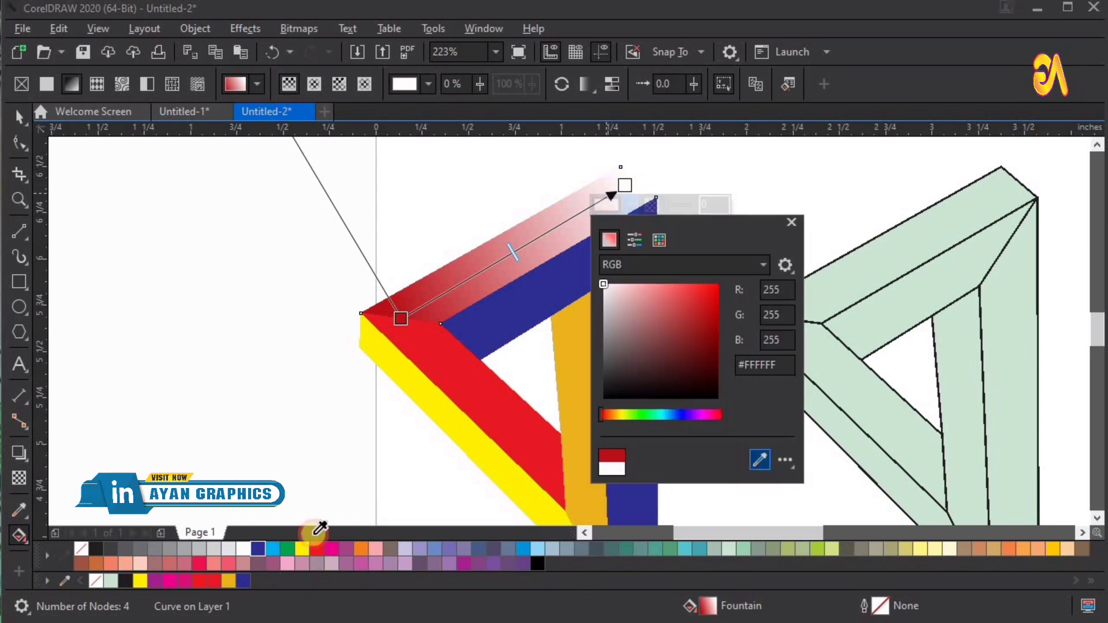
{"action": "left_click", "coordinate": [317, 548]}
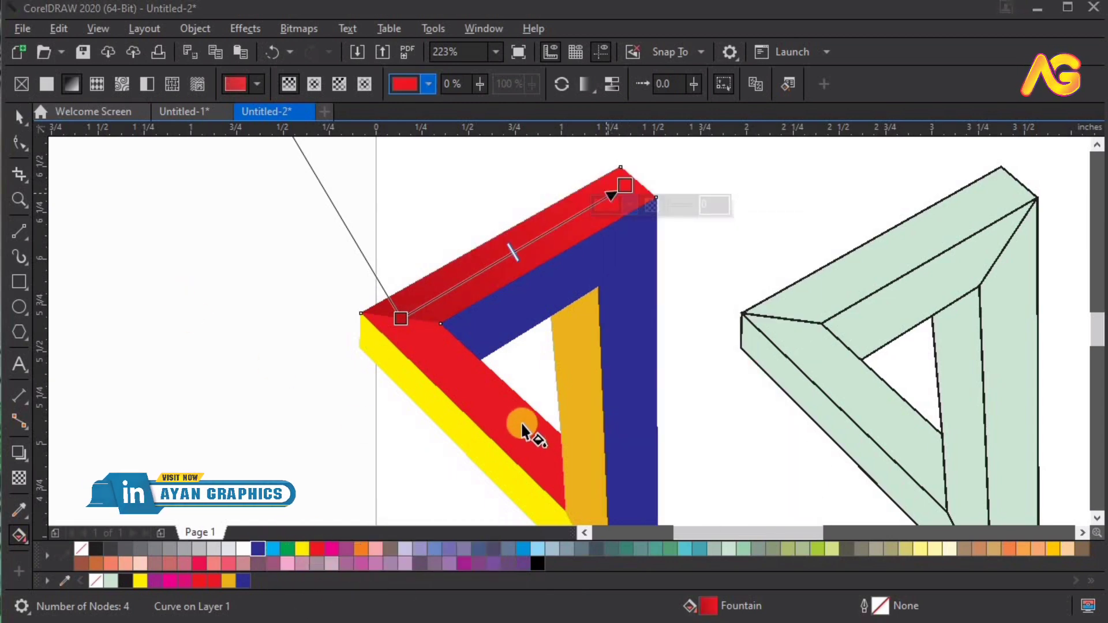
- Apply a linear fountain fill to the inner red face from its left corner to its lower end, sampling dark red C0 M100 Y100 K24 for the end colour
{"action": "left_click", "coordinate": [520, 420]}
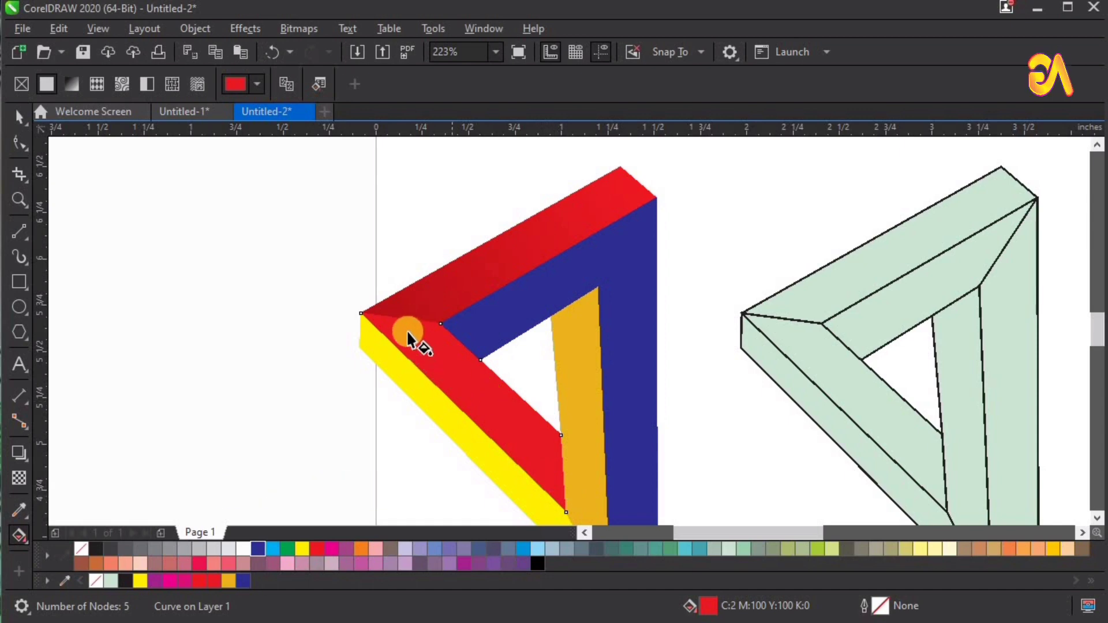
{"action": "left_click_drag", "start_coordinate": [406, 330], "coordinate": [550, 475]}
{"action": "left_click", "coordinate": [590, 457]}
{"action": "left_click", "coordinate": [719, 423]}
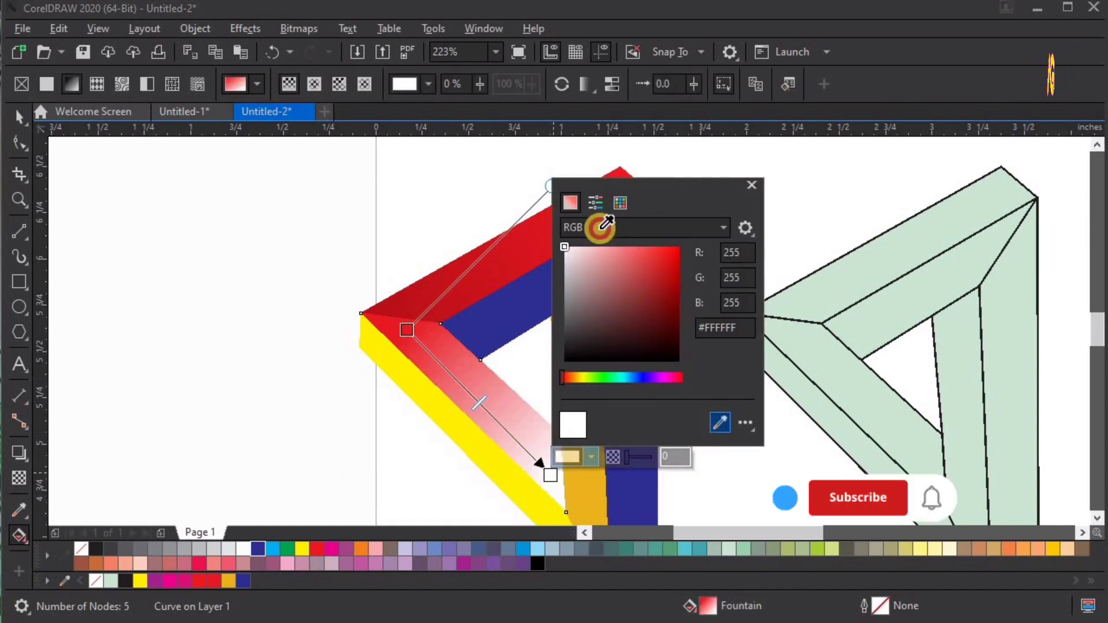
{"action": "left_click", "coordinate": [401, 303]}
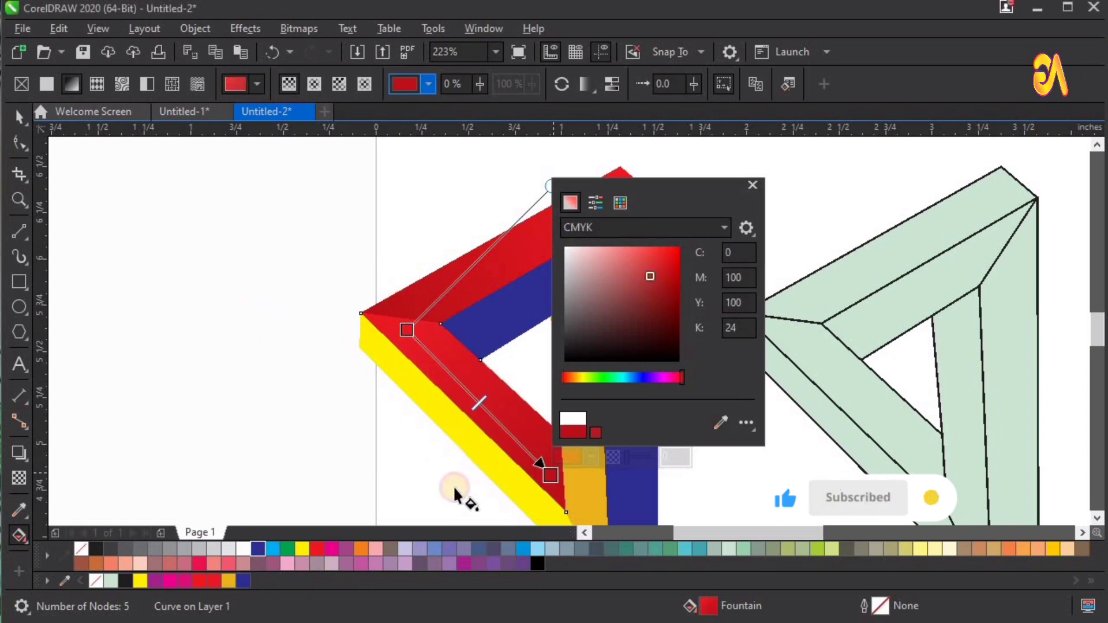
- Try a solid C0 M20 Y100 K0 fill on the yellow lower face
{"action": "left_click", "coordinate": [579, 393]}
{"action": "scroll", "coordinate": [579, 393], "scroll_direction": "down", "scroll_amount": 3}
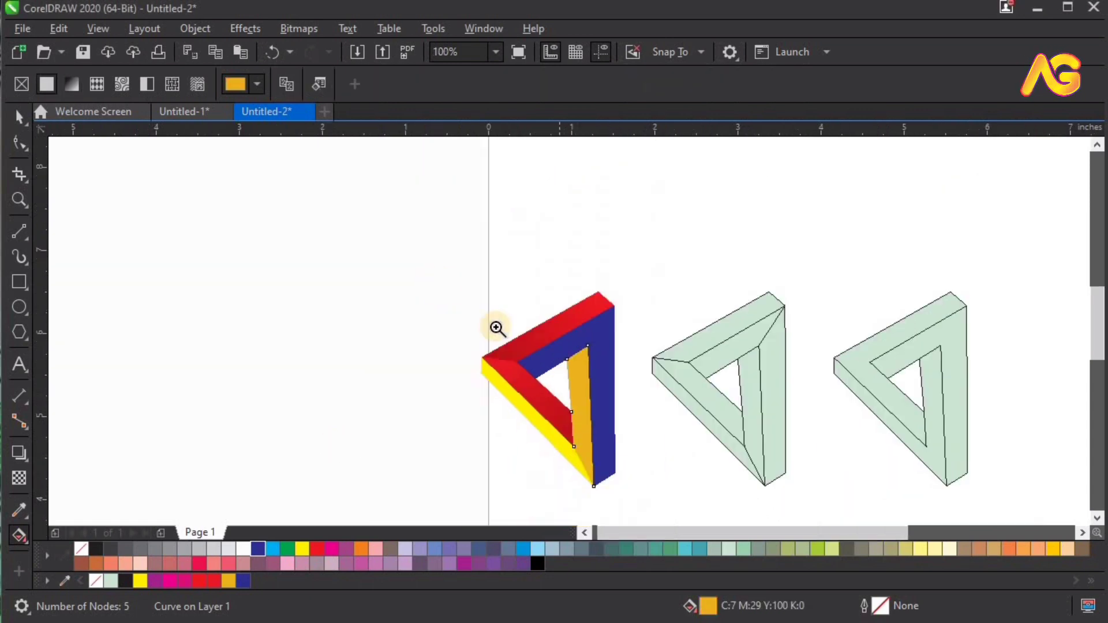
{"action": "scroll", "coordinate": [597, 468], "scroll_direction": "up", "scroll_amount": 2}
{"action": "key", "text": "space"}
{"action": "left_click", "coordinate": [527, 423]}
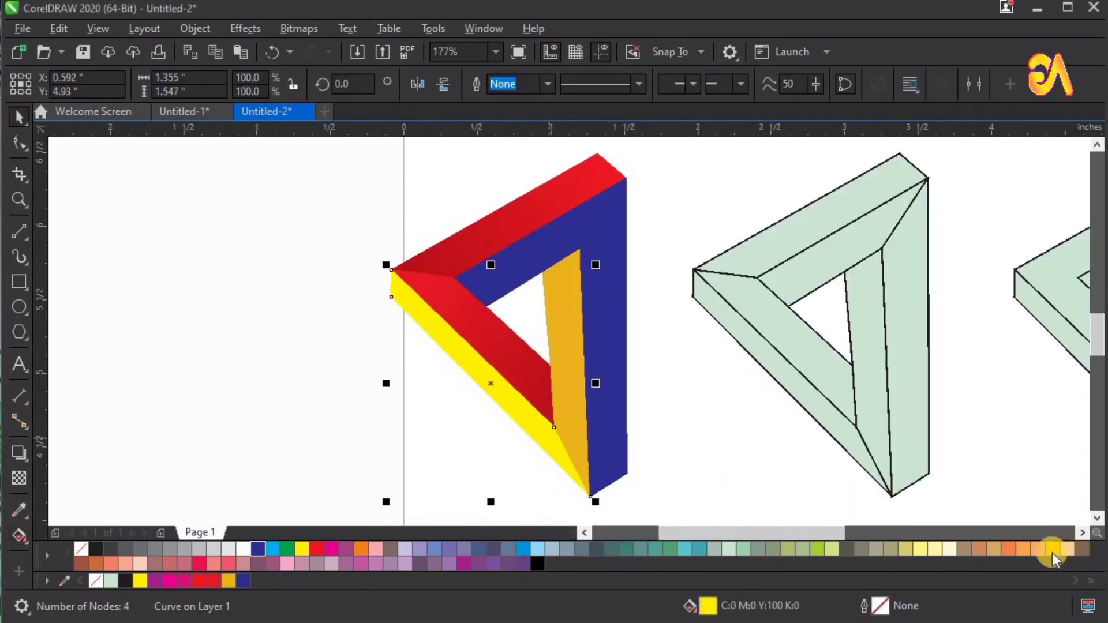
{"action": "left_click", "coordinate": [1053, 548]}
{"action": "key", "text": "z"}
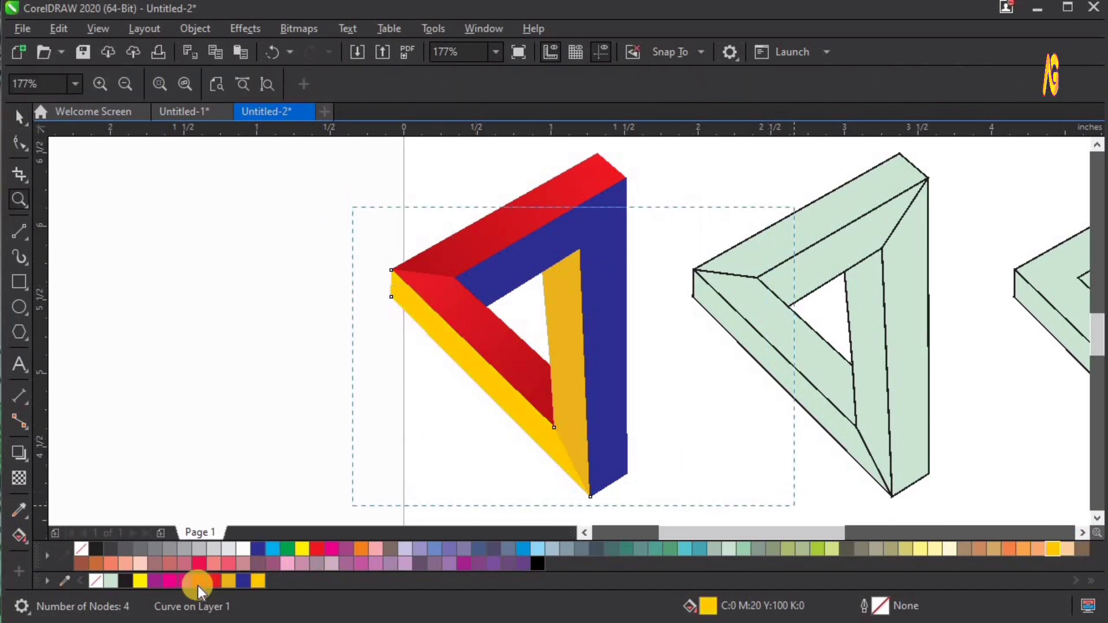
{"action": "key", "text": "shift+F2"}
{"action": "key", "text": "space"}
{"action": "key", "text": "ctrl+z"}
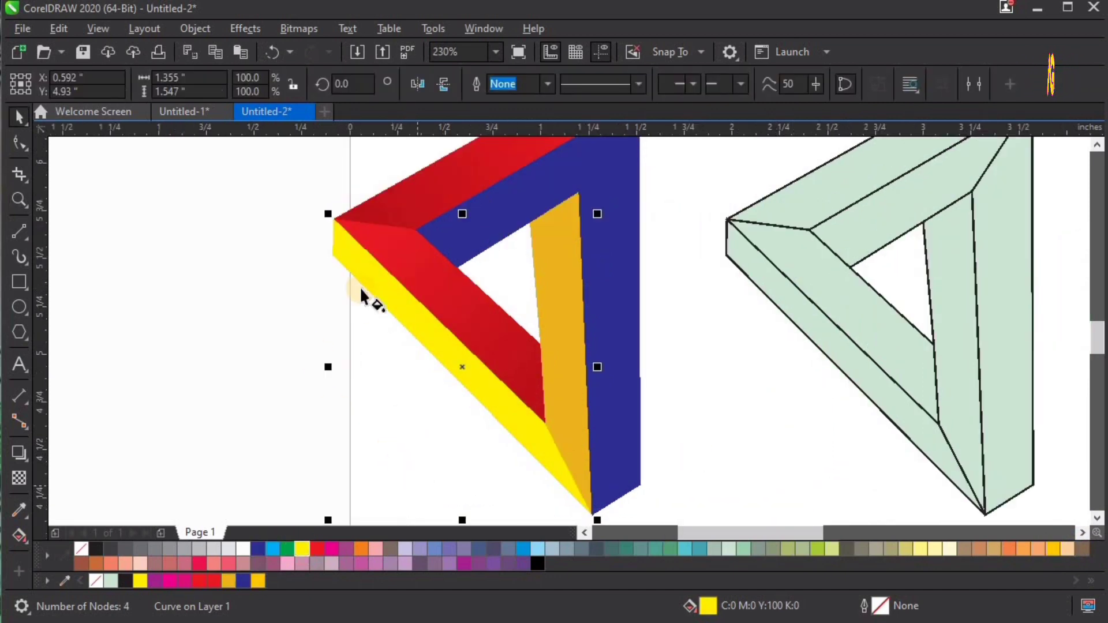
- Apply a linear fountain fill to the yellow lower face from its left edge to its lower tip, ending in palette golden yellow C0 M20 Y100 K0
{"action": "key", "text": "g"}
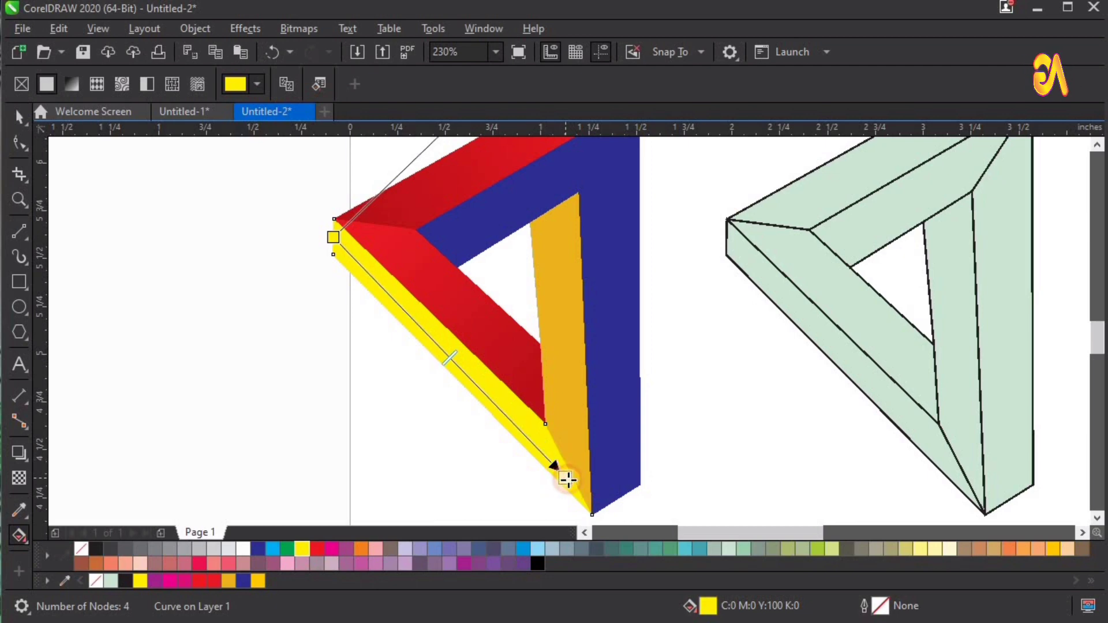
{"action": "left_click_drag", "start_coordinate": [568, 480], "coordinate": [565, 478]}
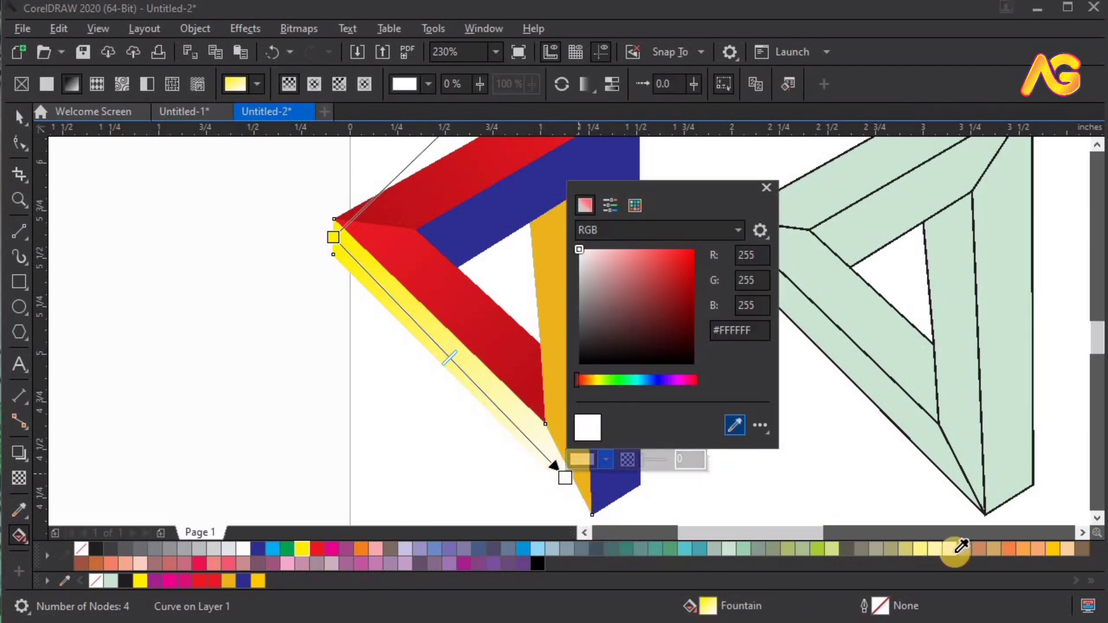
{"action": "left_click", "coordinate": [1057, 549]}
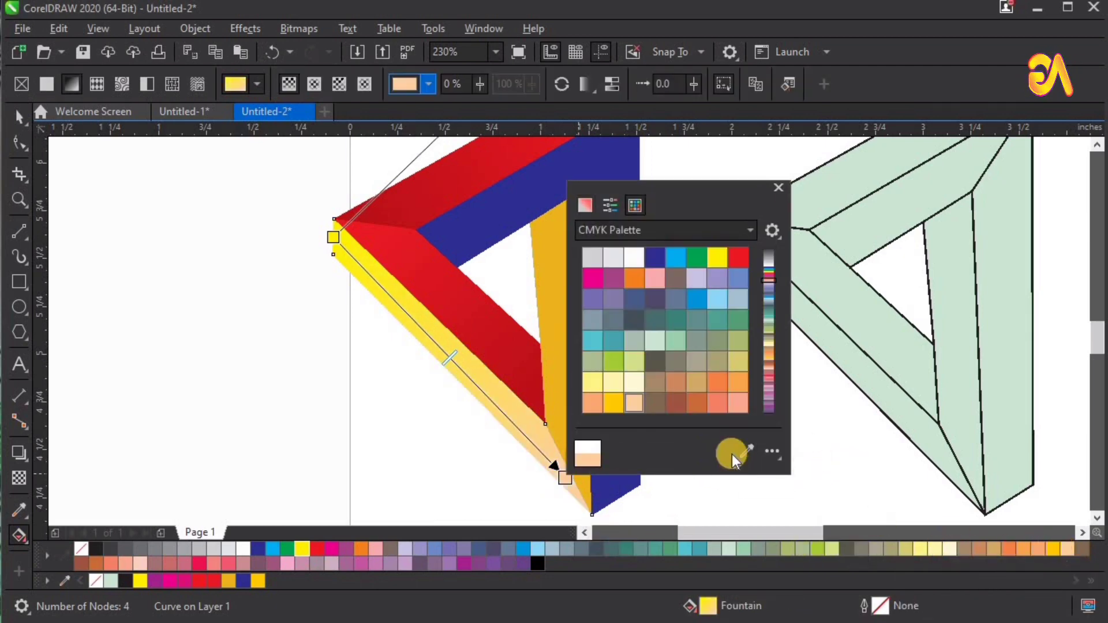
{"action": "left_click", "coordinate": [1050, 548]}
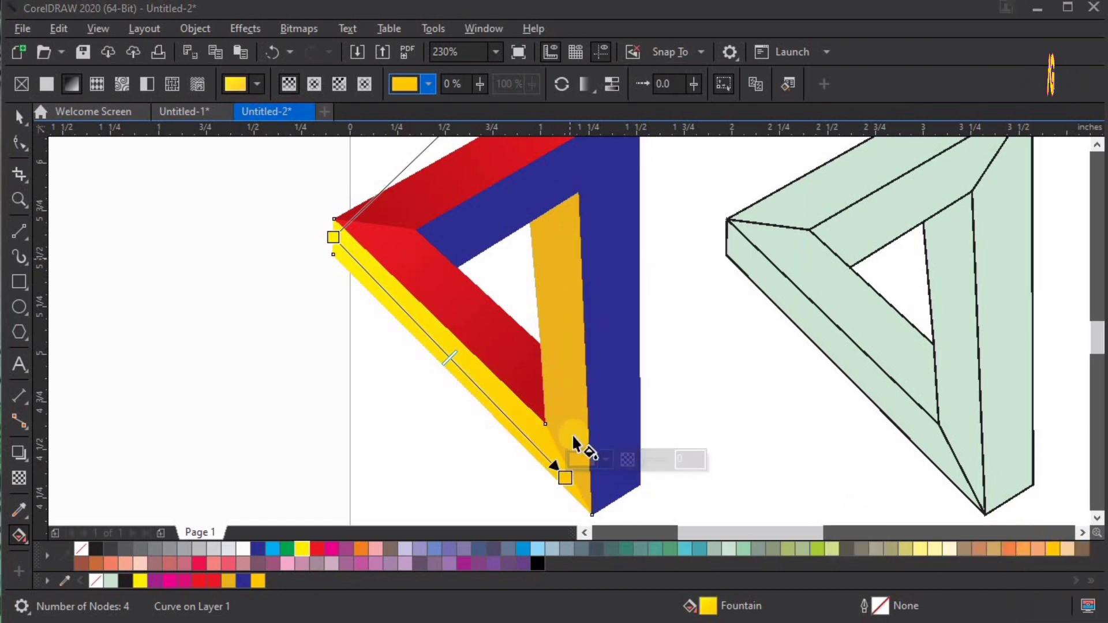
- Try to run a fountain fill up the orange inner face with palette yellow at its upper end
{"action": "left_click", "coordinate": [558, 239]}
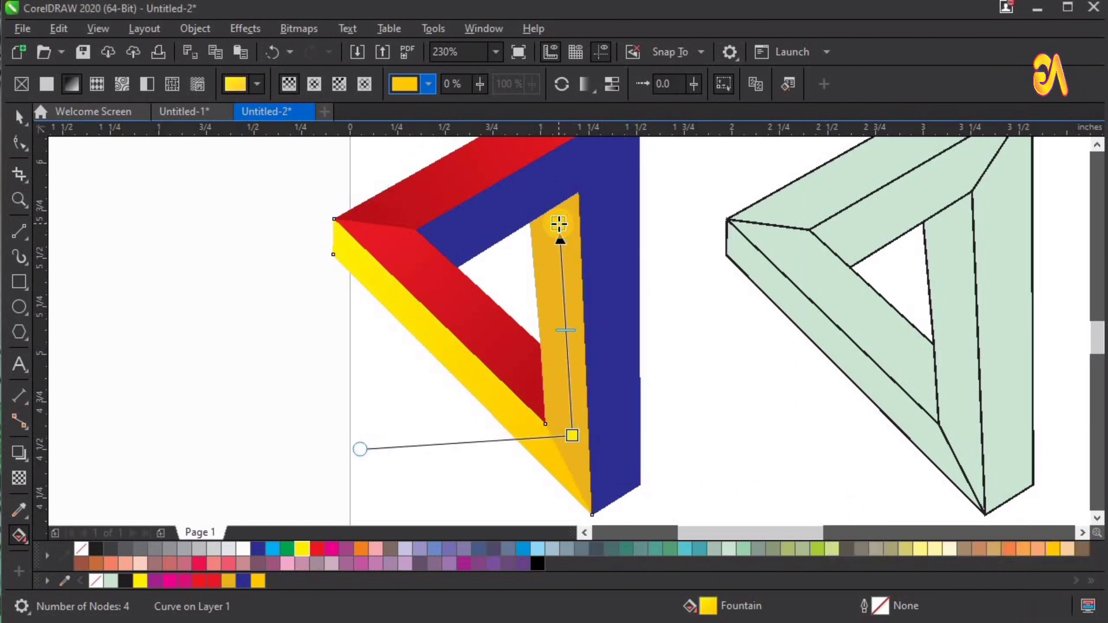
{"action": "left_click", "coordinate": [558, 224]}
{"action": "left_click", "coordinate": [580, 212]}
{"action": "left_click", "coordinate": [742, 492]}
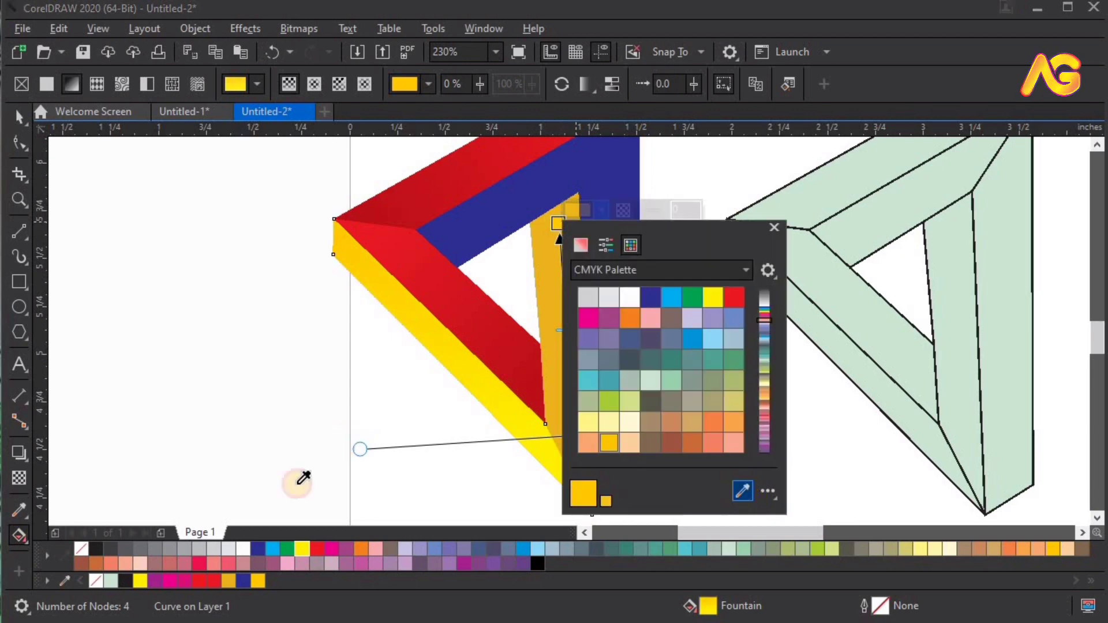
{"action": "left_click", "coordinate": [301, 549]}
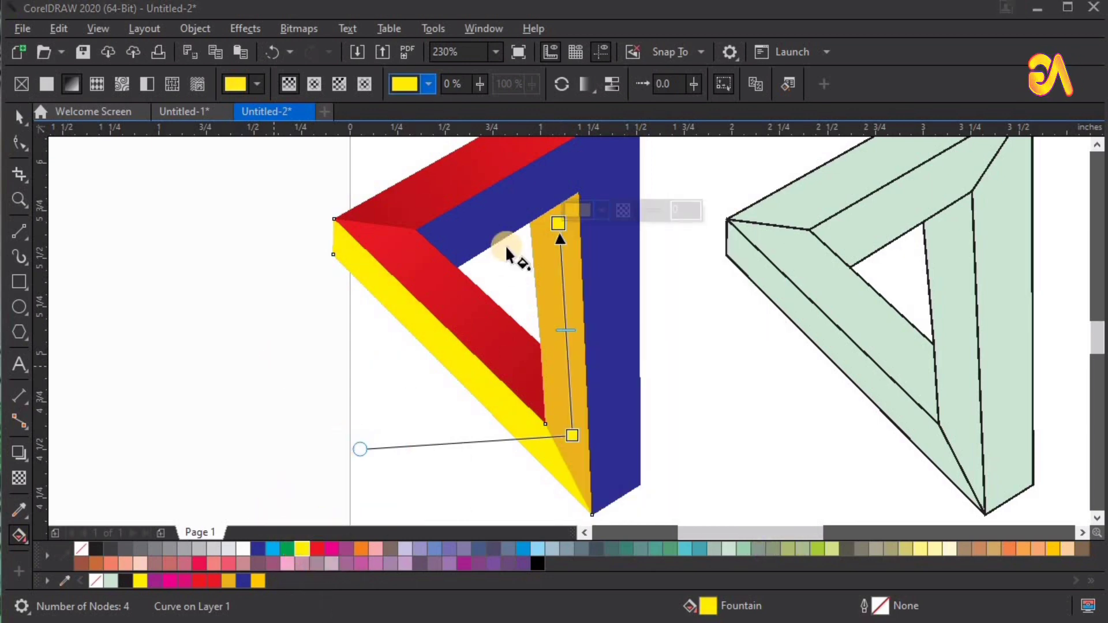
{"action": "left_click", "coordinate": [573, 212]}
{"action": "left_click", "coordinate": [841, 427]}
{"action": "key", "text": "space"}
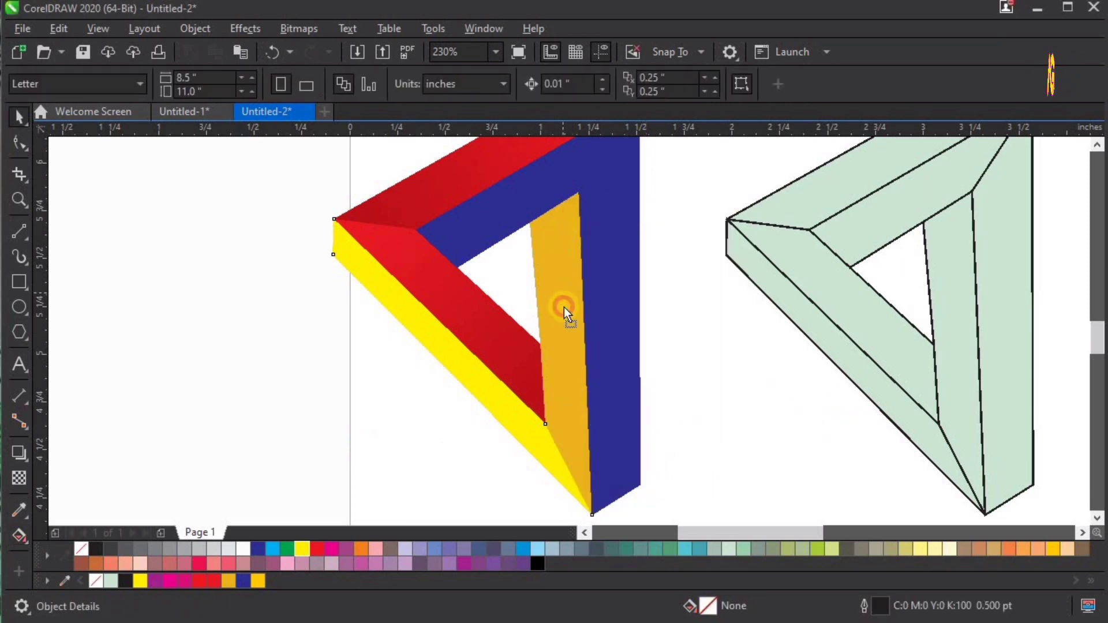
- Select the orange inner face and apply a linear fountain fill from its lower end upwards, with palette yellow at the upper end
{"action": "left_click_drag", "start_coordinate": [563, 307], "coordinate": [556, 319]}
{"action": "key", "text": "ctrl+z"}
{"action": "key", "text": "g"}
{"action": "left_click_drag", "start_coordinate": [578, 459], "coordinate": [567, 239]}
{"action": "left_click", "coordinate": [586, 224]}
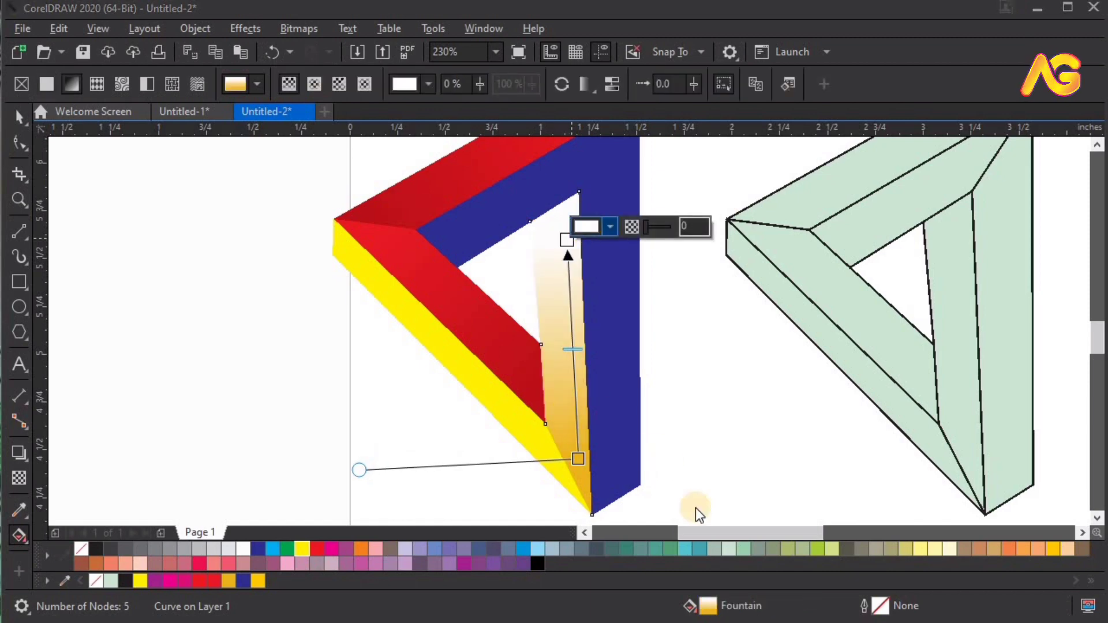
{"action": "left_click", "coordinate": [301, 549]}
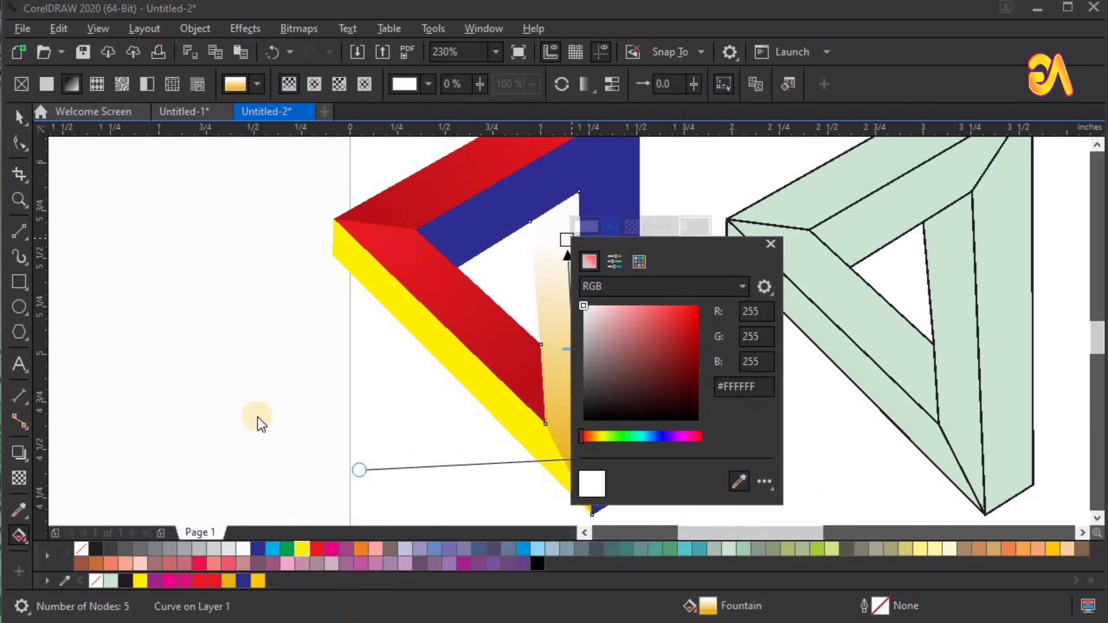
- Adjust the orange-to-yellow fill's midpoint, move its orange start down to the face's lower tip, and deselect the face
{"action": "left_click", "coordinate": [569, 459]}
{"action": "left_click_drag", "start_coordinate": [570, 448], "coordinate": [570, 446]}
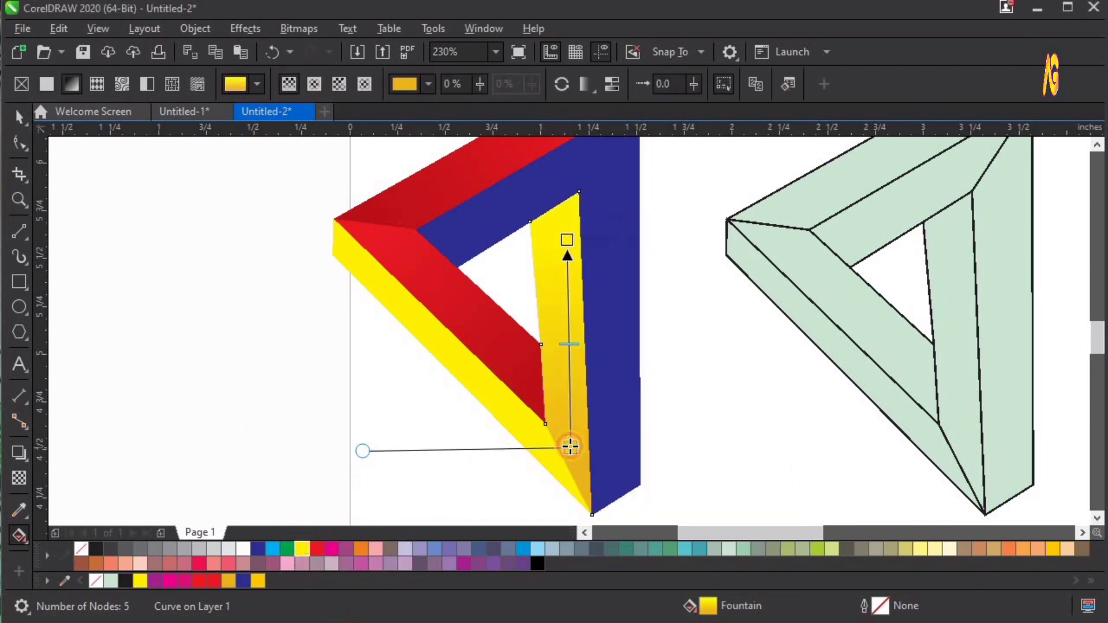
{"action": "left_click_drag", "start_coordinate": [576, 314], "coordinate": [569, 315]}
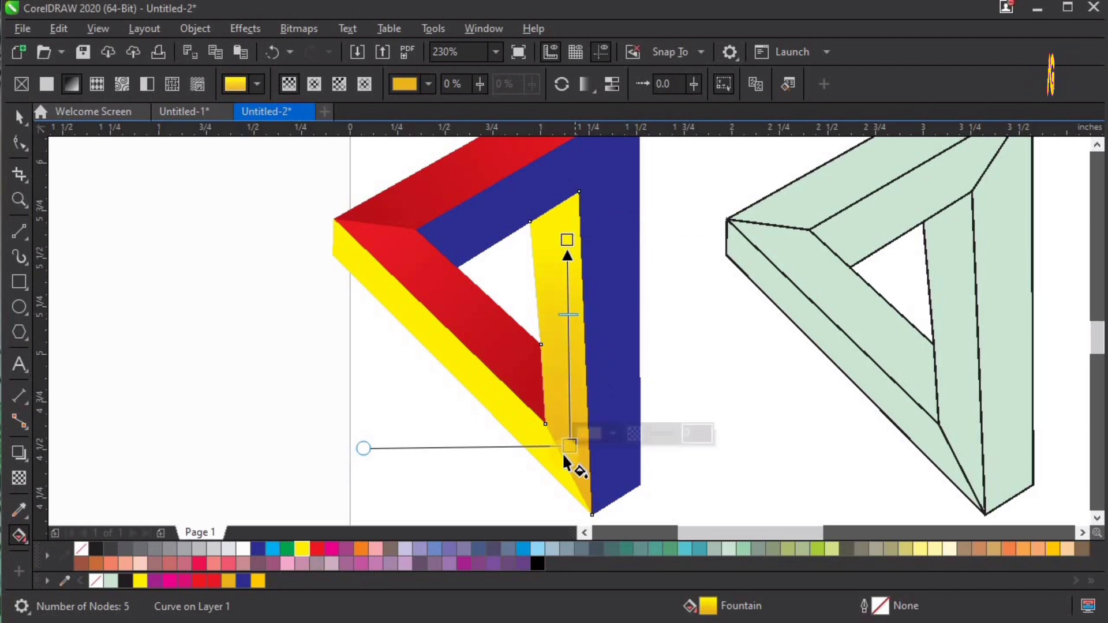
{"action": "left_click_drag", "start_coordinate": [566, 449], "coordinate": [576, 508]}
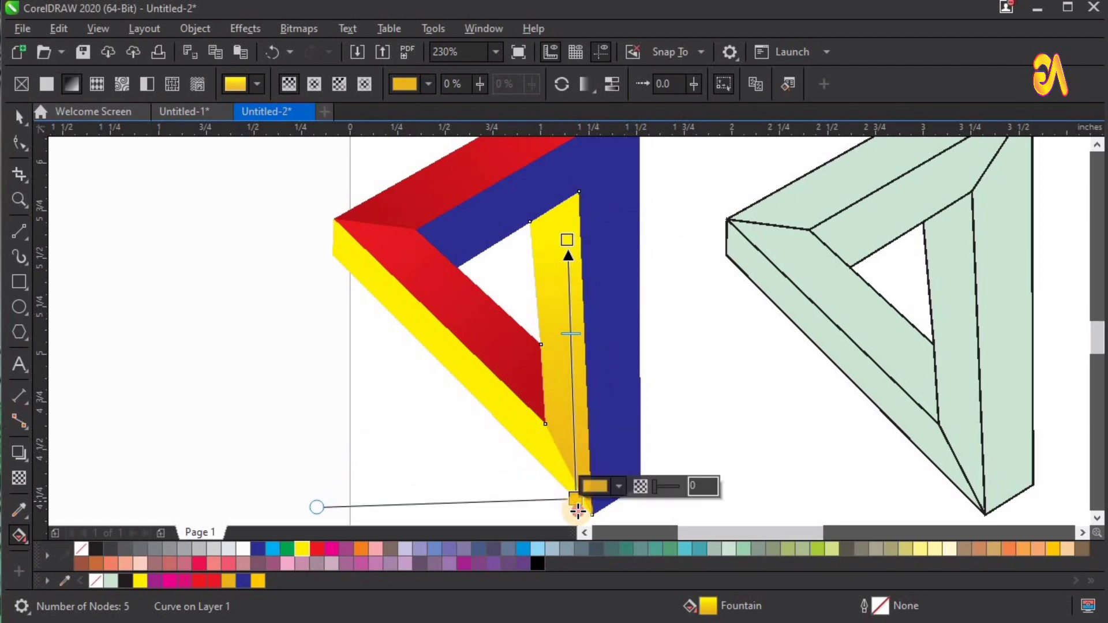
{"action": "left_click", "coordinate": [737, 434]}
- Select the blue face below the red upper face and fill it with cyan C100 M0 Y0 K0
{"action": "key", "text": "F3"}
{"action": "key", "text": "z"}
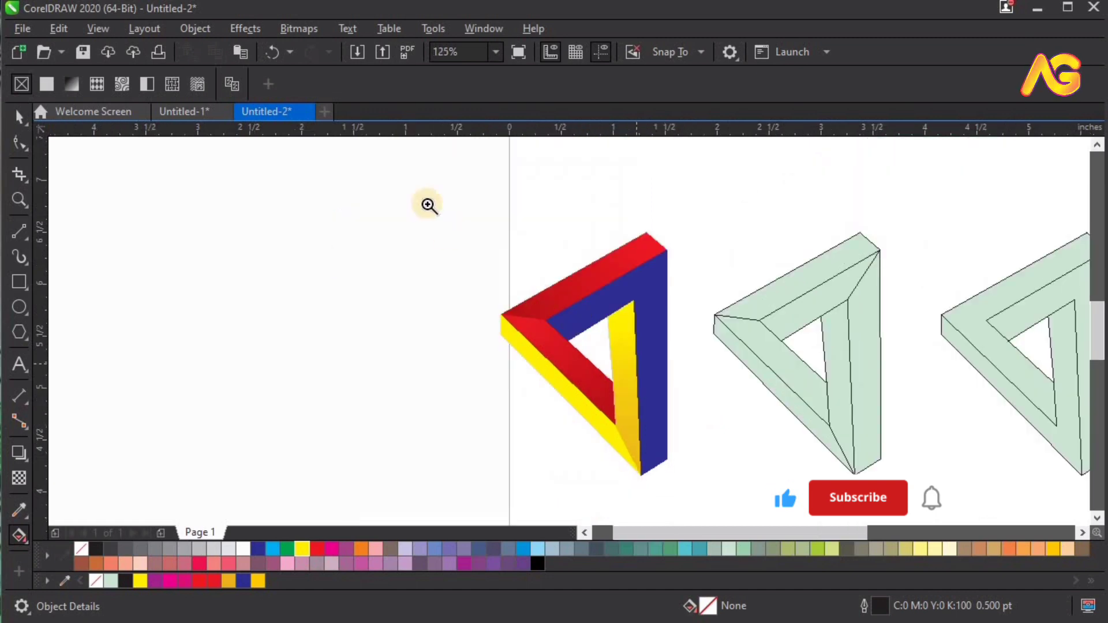
{"action": "left_click_drag", "start_coordinate": [427, 203], "coordinate": [872, 492]}
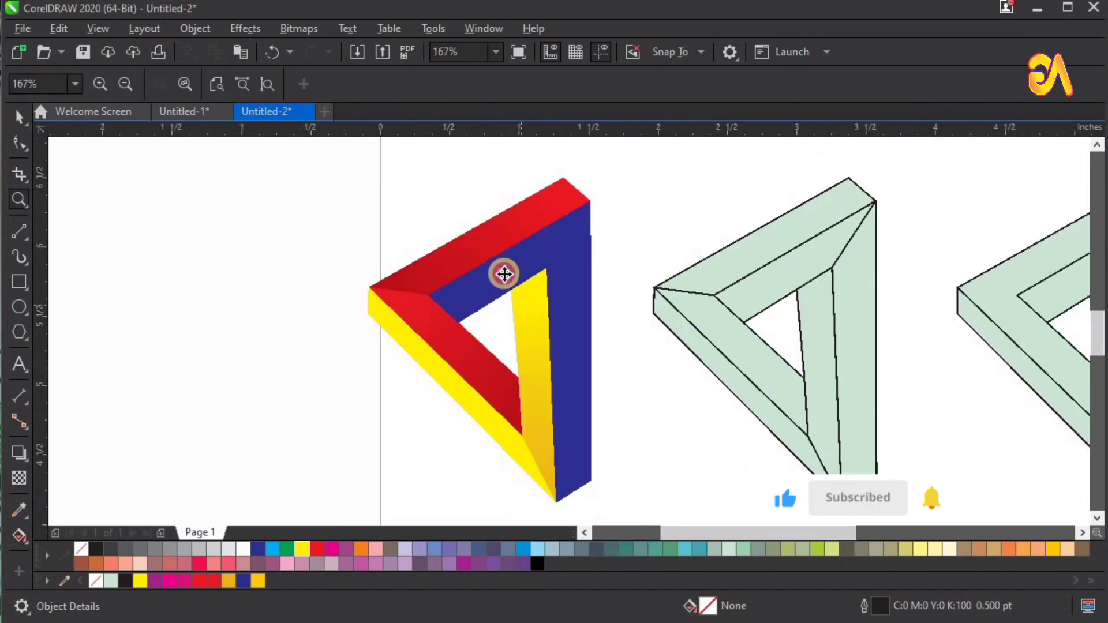
{"action": "left_click", "coordinate": [504, 274]}
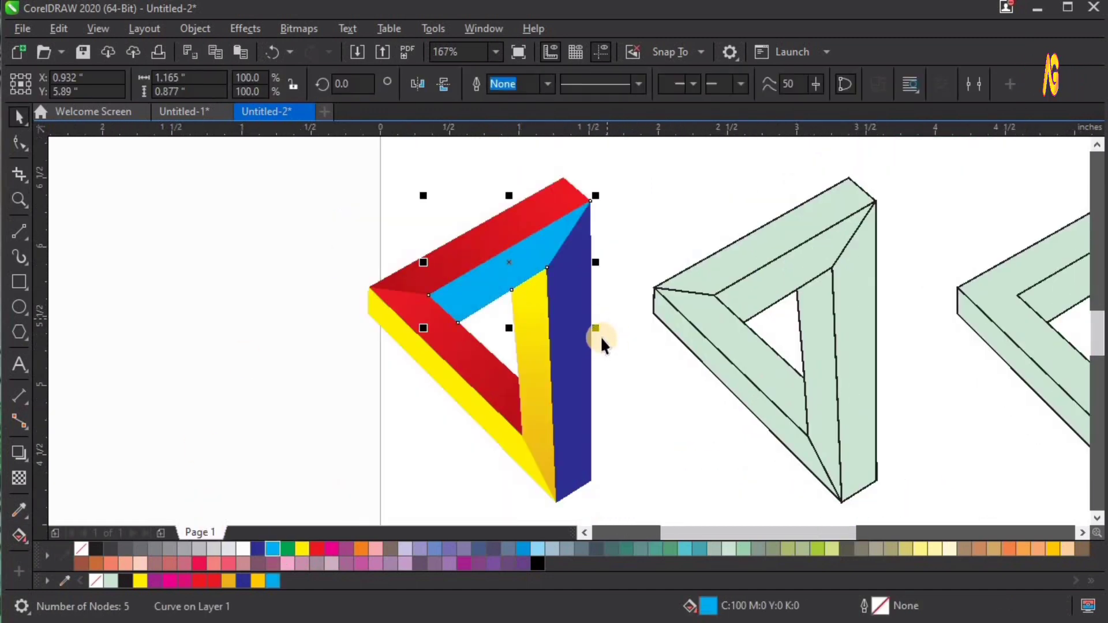
- Apply a linear fountain fill to the cyan face from its left end to its upper-right corner, ending in palette light blue
{"action": "key", "text": "g"}
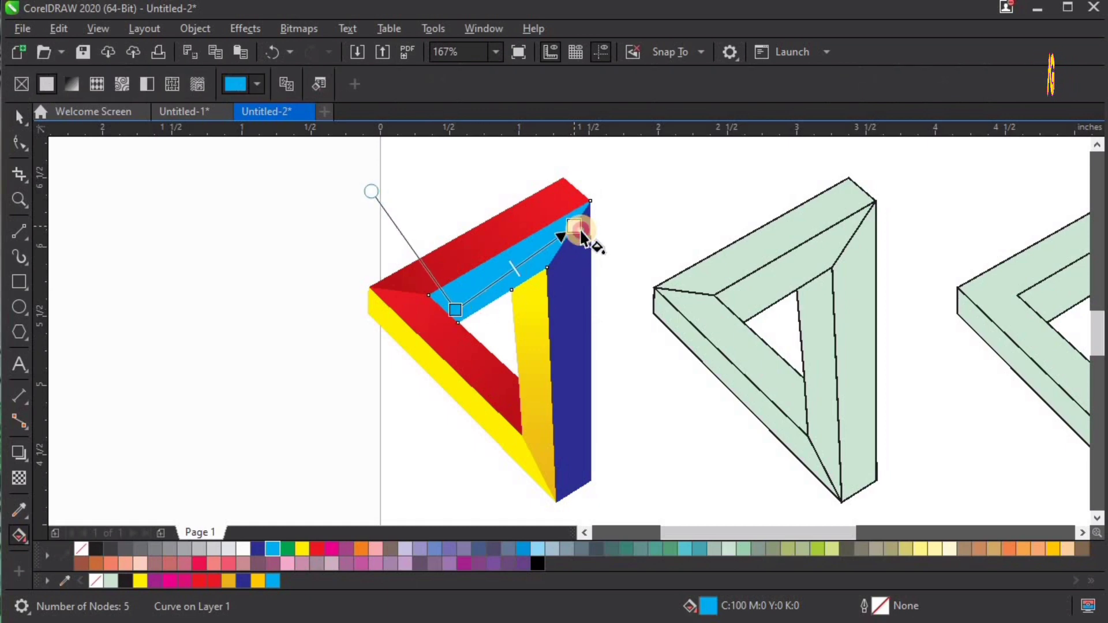
{"action": "left_click_drag", "start_coordinate": [577, 243], "coordinate": [574, 244]}
{"action": "left_click", "coordinate": [570, 248]}
{"action": "left_click", "coordinate": [716, 504]}
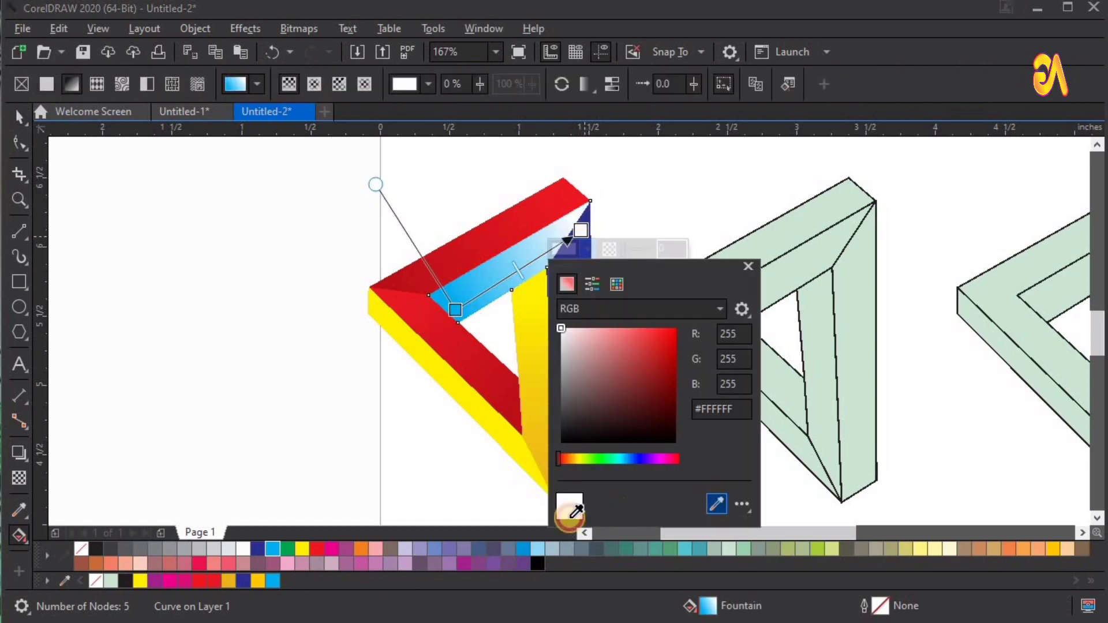
{"action": "left_click", "coordinate": [537, 549]}
- Change the colour at the upper-right end of the cyan face's fountain fill to the deeper palette blue
{"action": "left_click", "coordinate": [569, 251]}
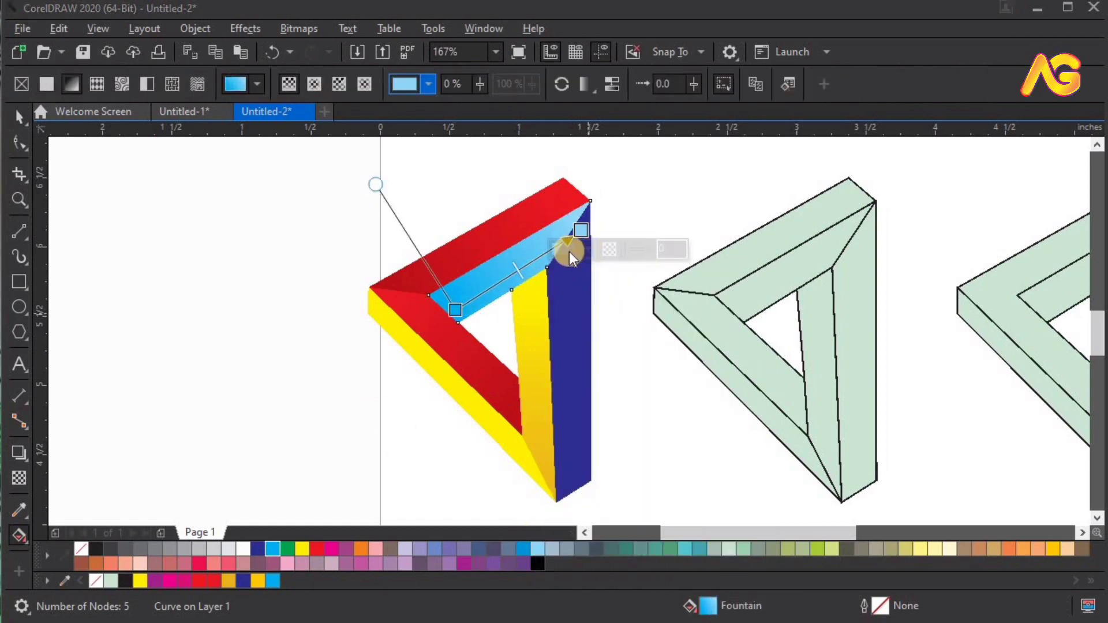
{"action": "left_click", "coordinate": [588, 249]}
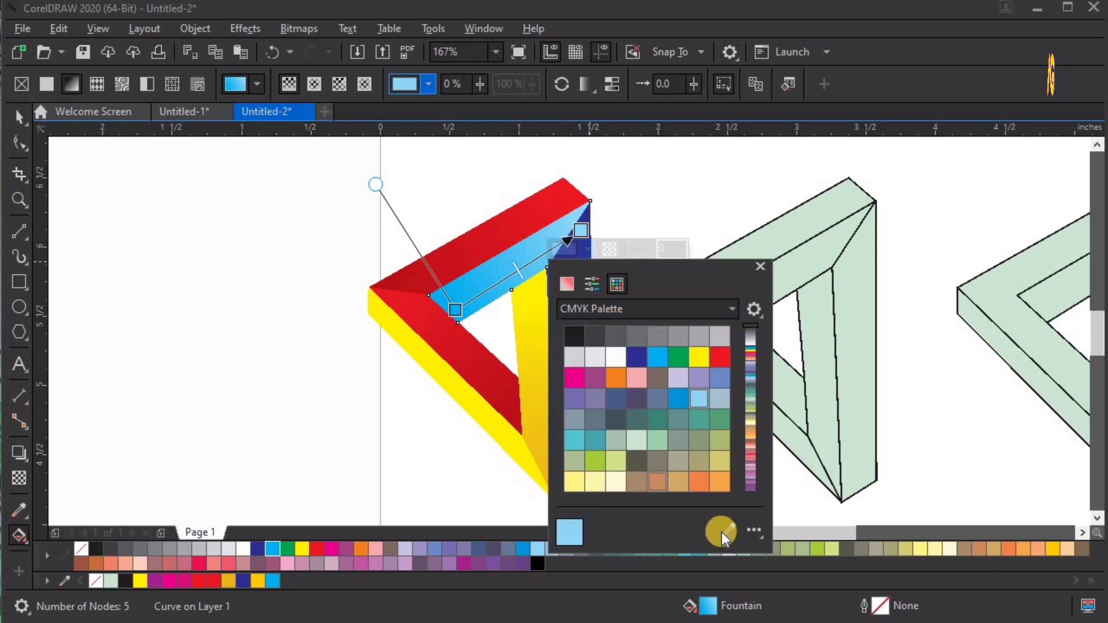
{"action": "left_click", "coordinate": [524, 548]}
- Apply a linear fountain fill down the dark blue vertical face, with palette cyan C100 M0 Y0 K0 at the lower end
{"action": "left_click", "coordinate": [588, 266]}
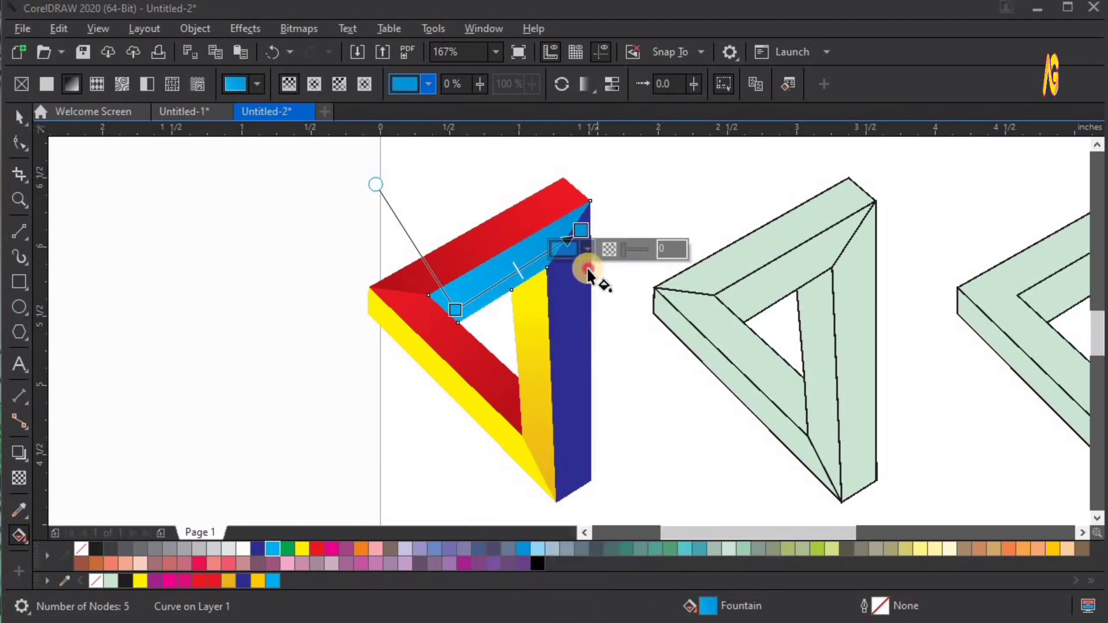
{"action": "left_click", "coordinate": [580, 460]}
{"action": "left_click_drag", "start_coordinate": [576, 255], "coordinate": [579, 459]}
{"action": "left_click", "coordinate": [598, 446]}
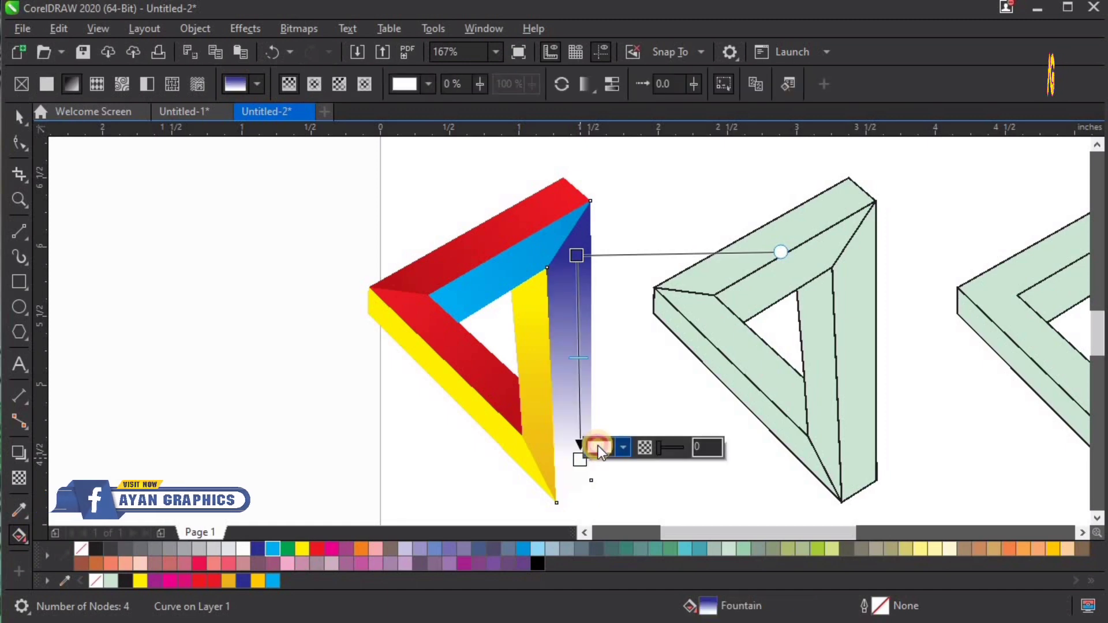
{"action": "left_click", "coordinate": [750, 411]}
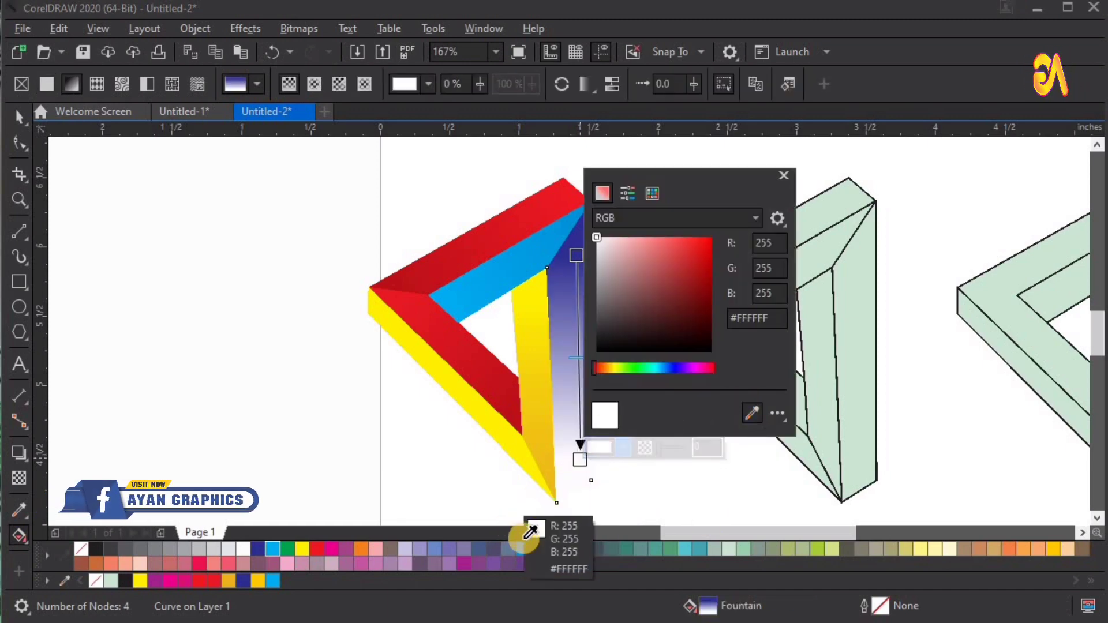
{"action": "left_click", "coordinate": [272, 548]}
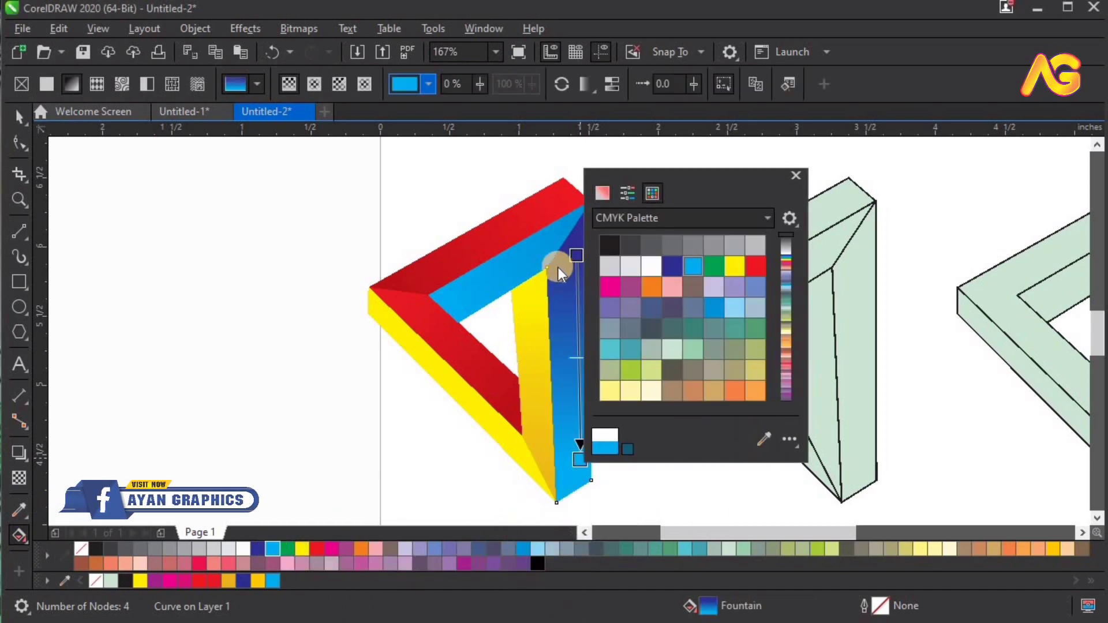
- Recolour the upper end of the vertical blue face's fountain fill with the deeper blue sampled from the artwork
{"action": "left_click", "coordinate": [576, 255]}
{"action": "left_click", "coordinate": [576, 255]}
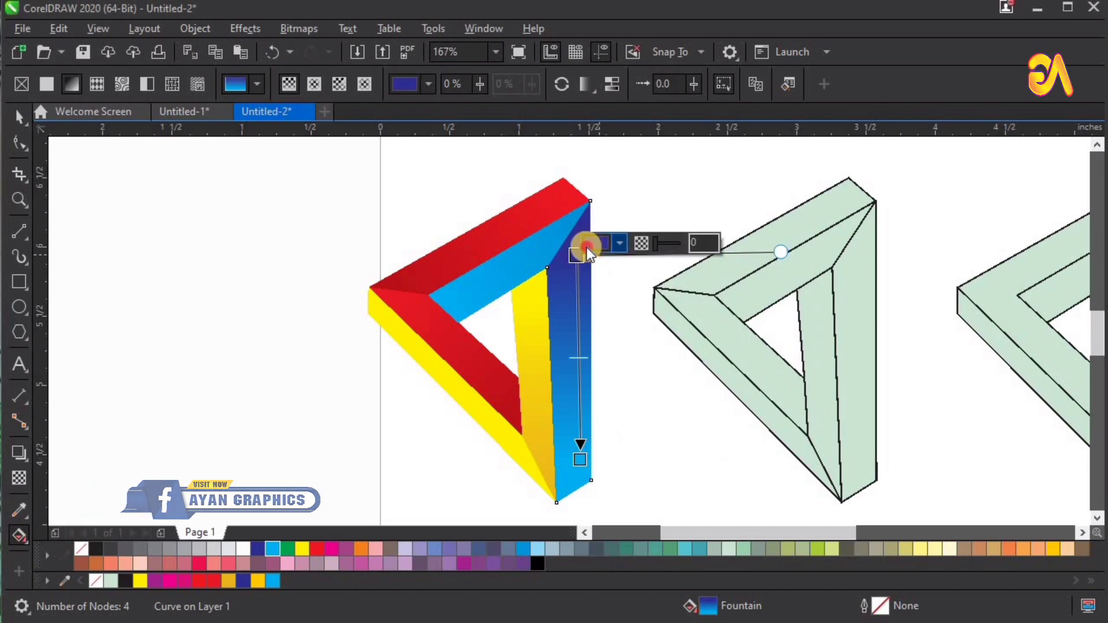
{"action": "left_click", "coordinate": [600, 243]}
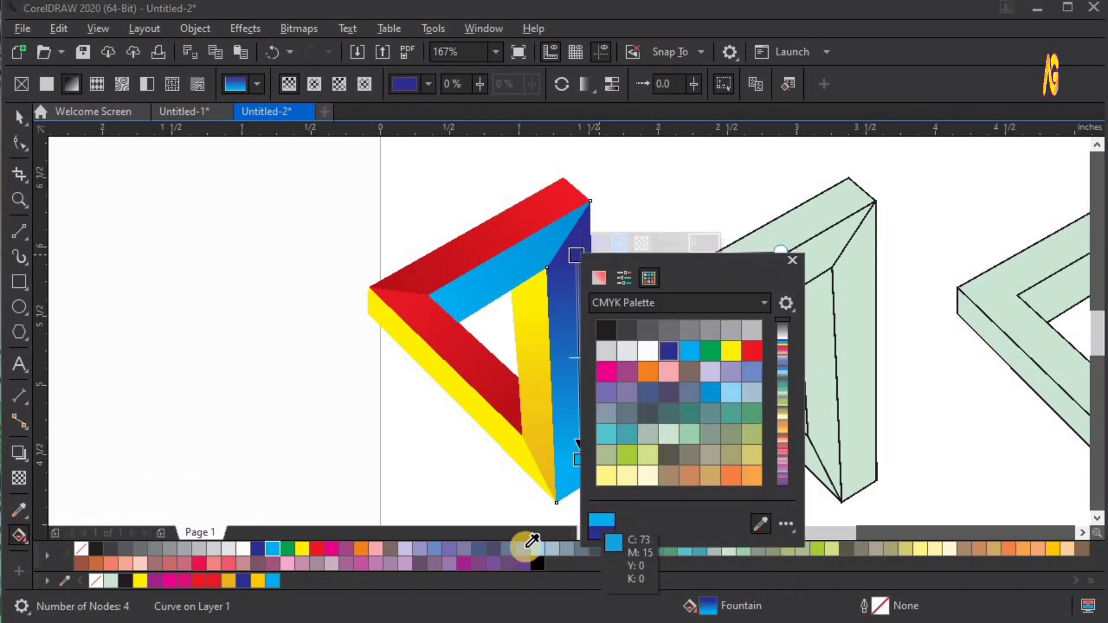
{"action": "left_click", "coordinate": [575, 255]}
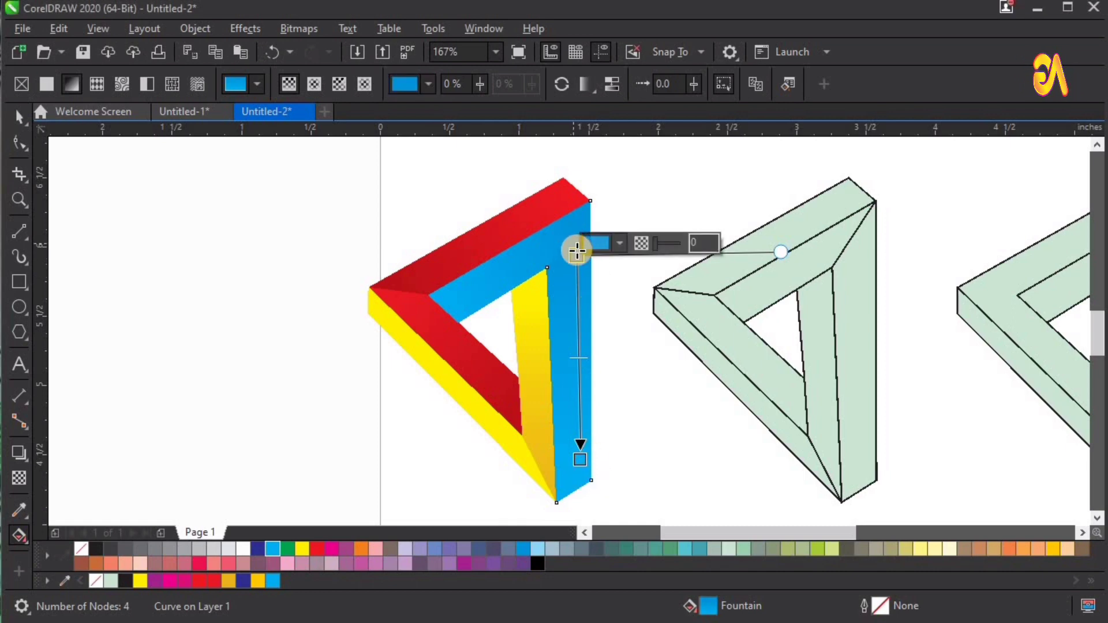
- Reverse the vertical face's fountain fill so the deeper blue sits at its lower end and cyan at its upper end, and deselect it
{"action": "left_click_drag", "start_coordinate": [576, 252], "coordinate": [647, 331]}
{"action": "left_click_drag", "start_coordinate": [569, 357], "coordinate": [570, 267]}
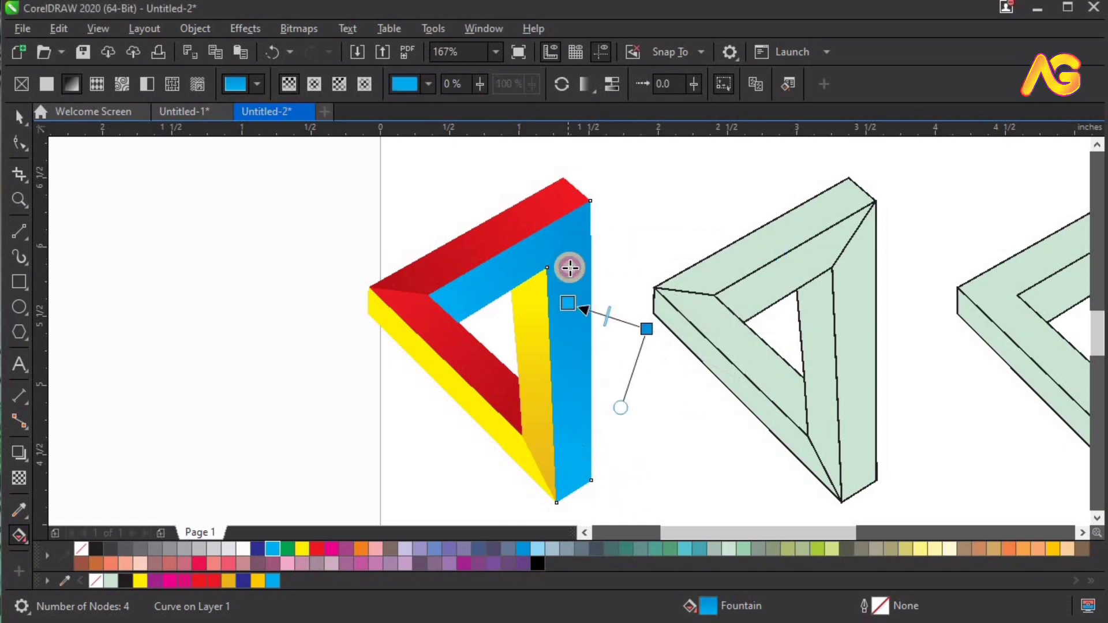
{"action": "left_click_drag", "start_coordinate": [604, 466], "coordinate": [578, 474]}
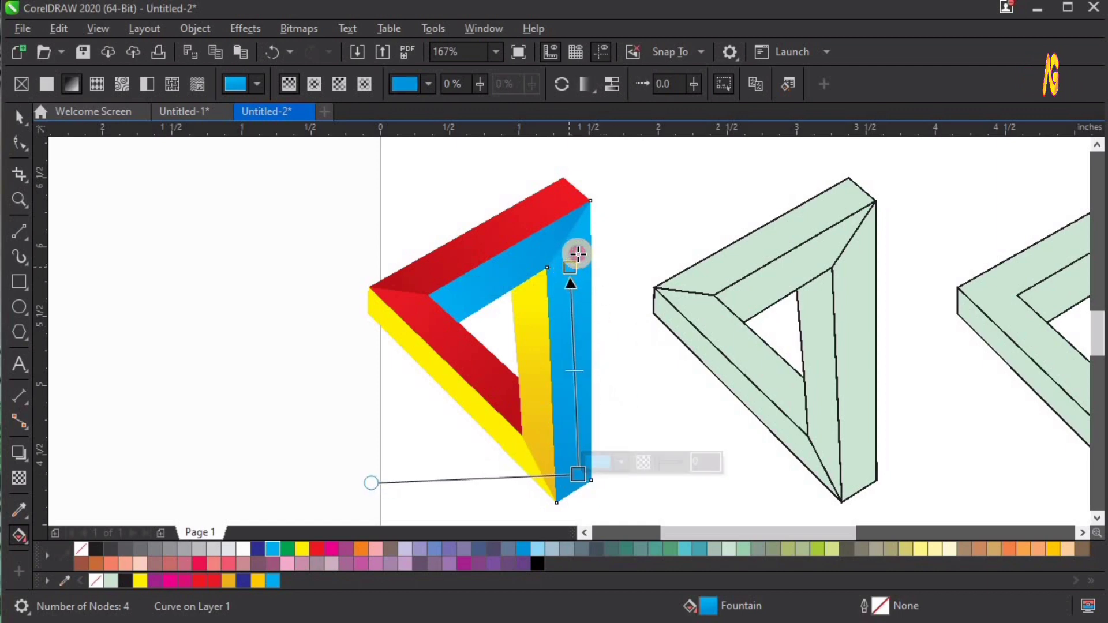
{"action": "left_click_drag", "start_coordinate": [577, 253], "coordinate": [580, 257]}
{"action": "left_click", "coordinate": [307, 291]}
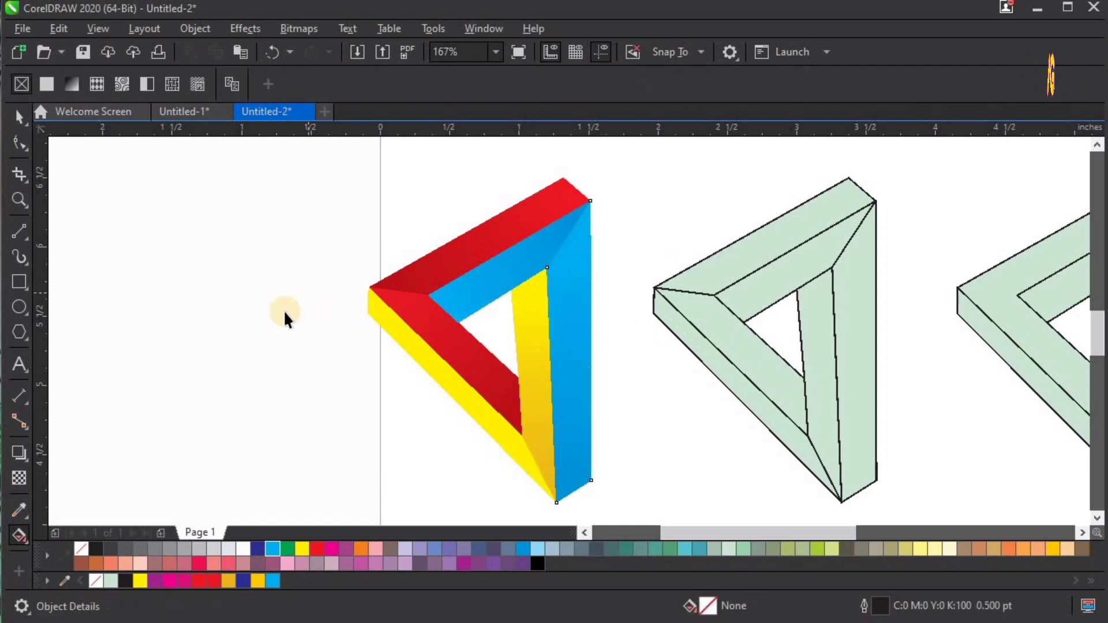
- Delete the two pale green outlined triangle copies and fit the coloured triangle in view
{"action": "key", "text": "space"}
{"action": "key", "text": "F4"}
{"action": "scroll", "coordinate": [549, 301], "scroll_direction": "down", "scroll_amount": 1}
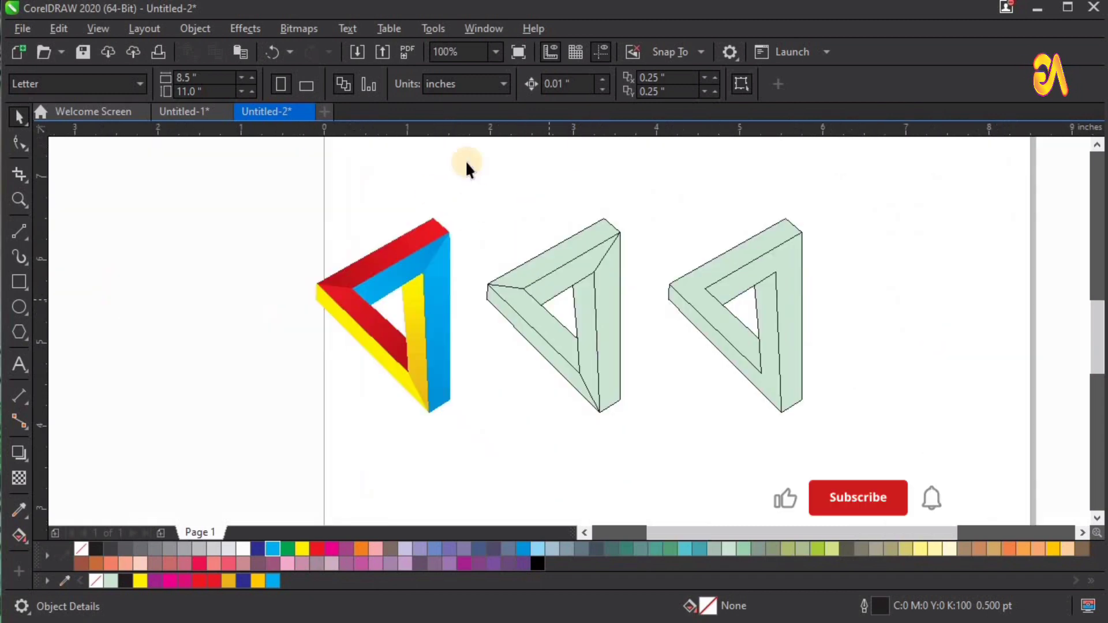
{"action": "key", "text": "Delete"}
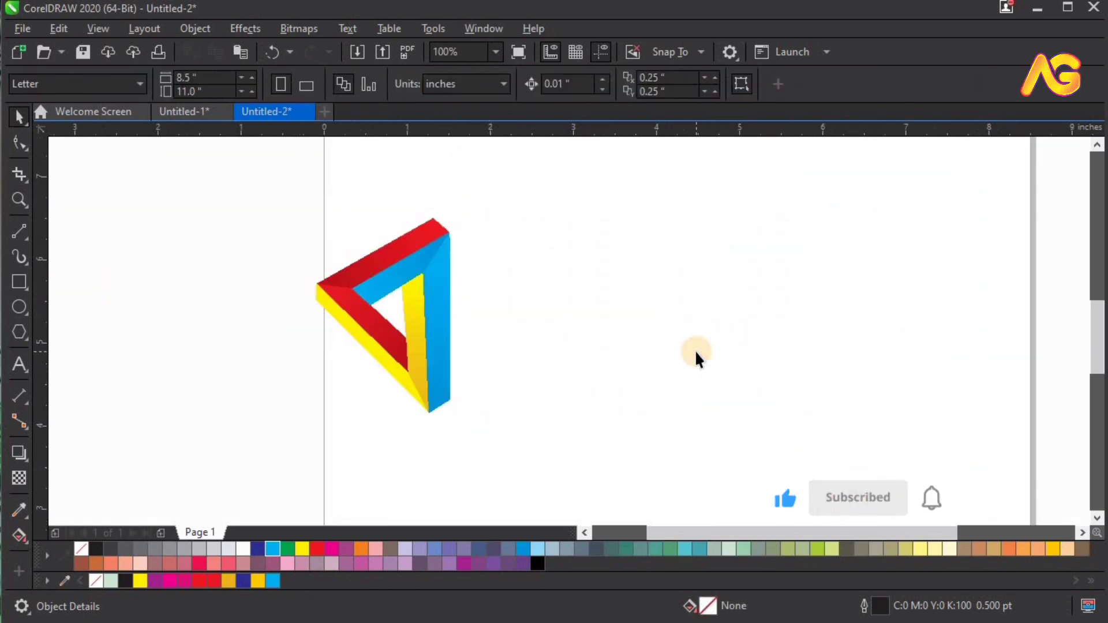
{"action": "key", "text": "F4"}
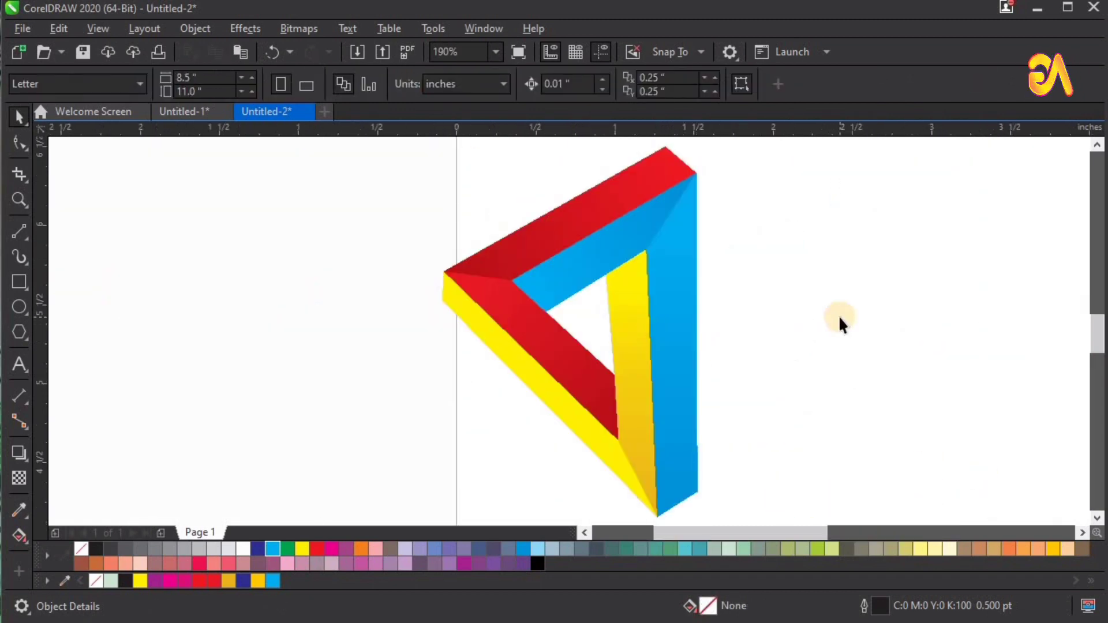